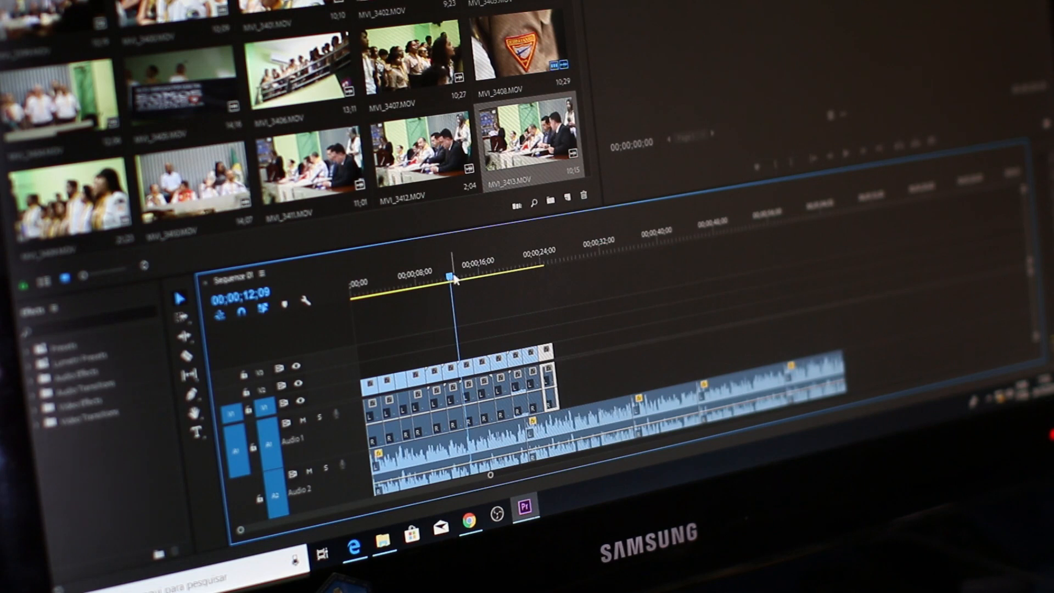
key(space)
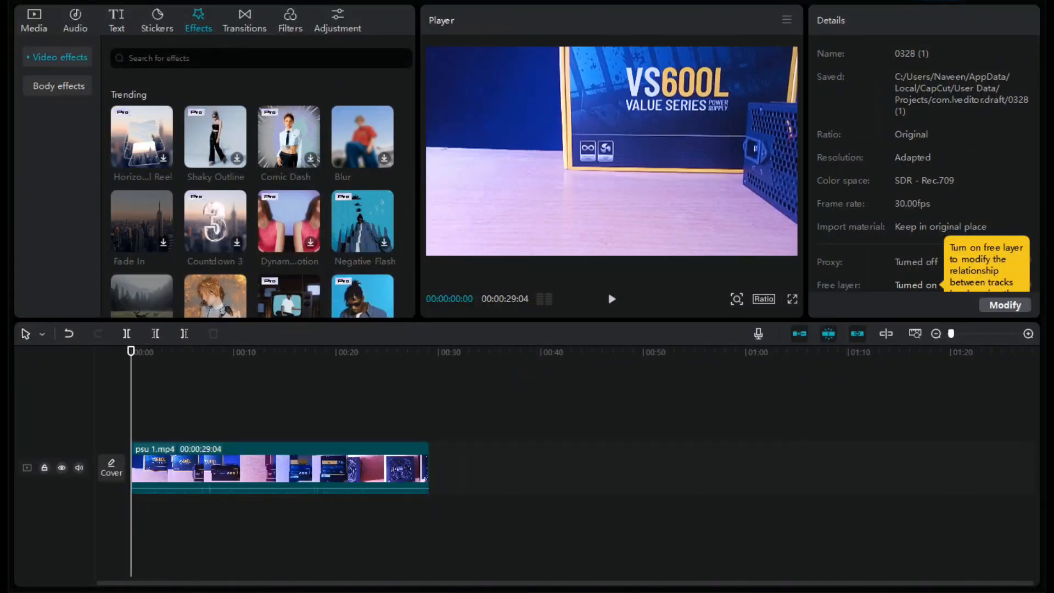
Browse the music library and the trending text effects.
click(34, 20)
click(76, 20)
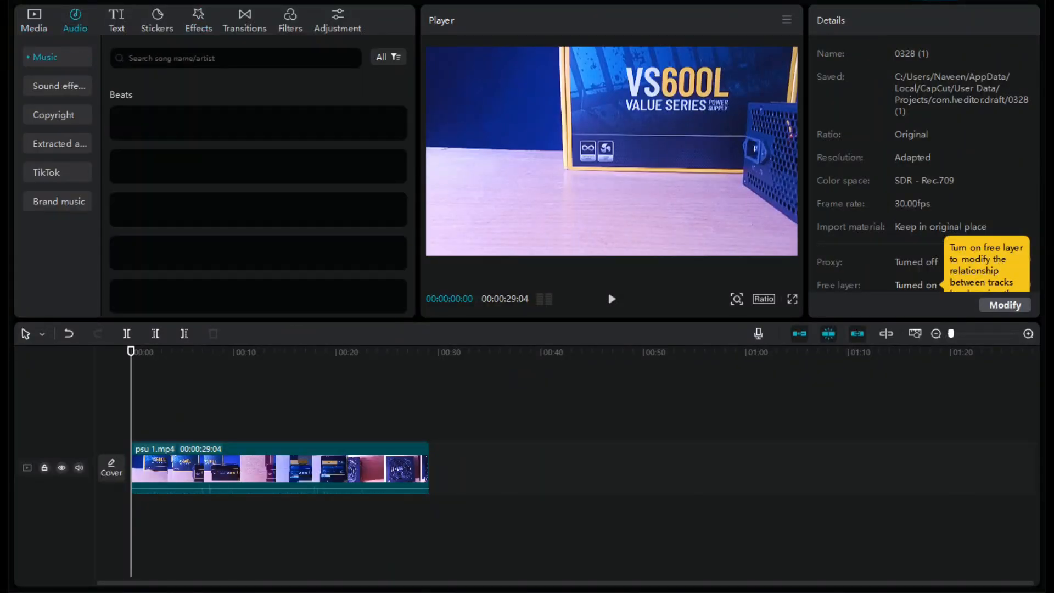
scroll(258, 208, down, 10)
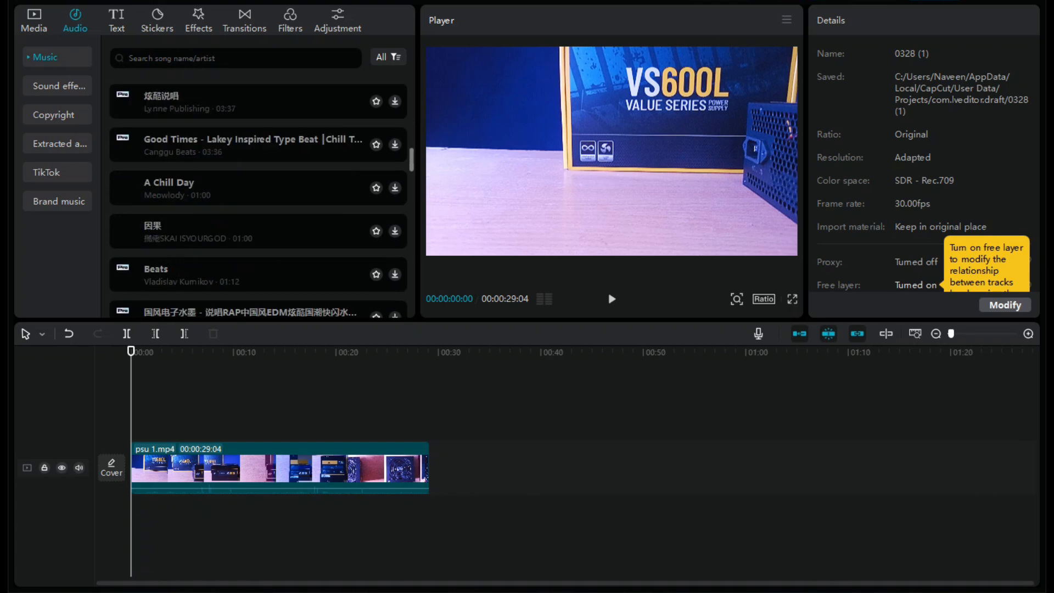
scroll(258, 197, down, 5)
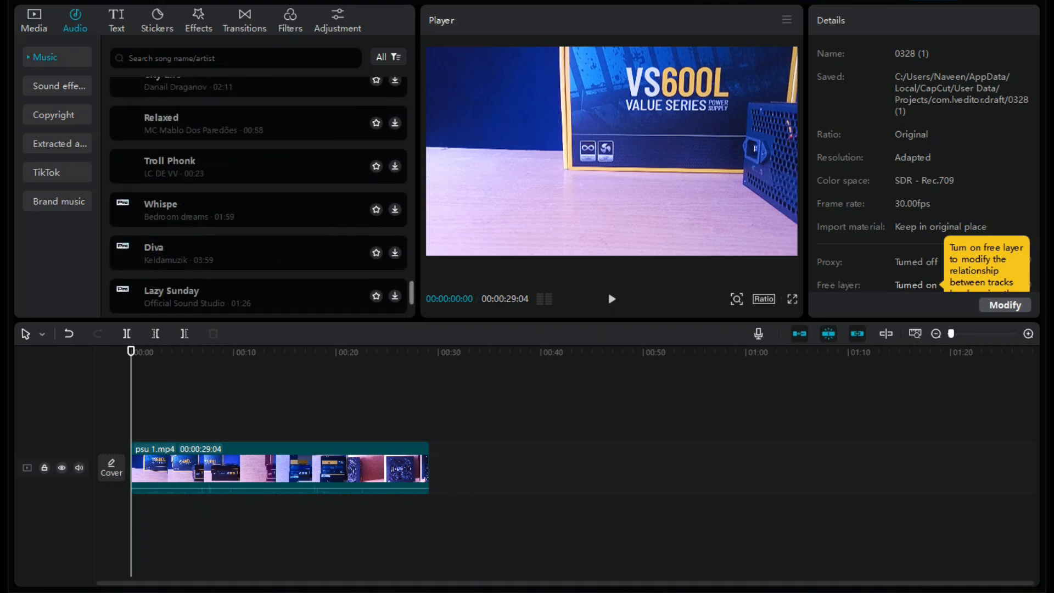
click(116, 20)
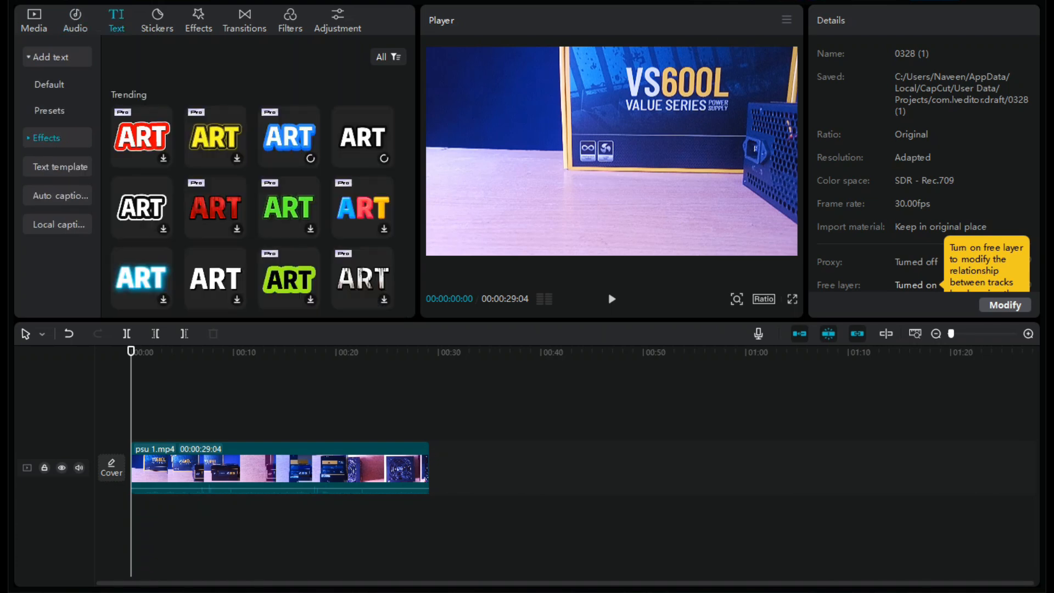
click(46, 137)
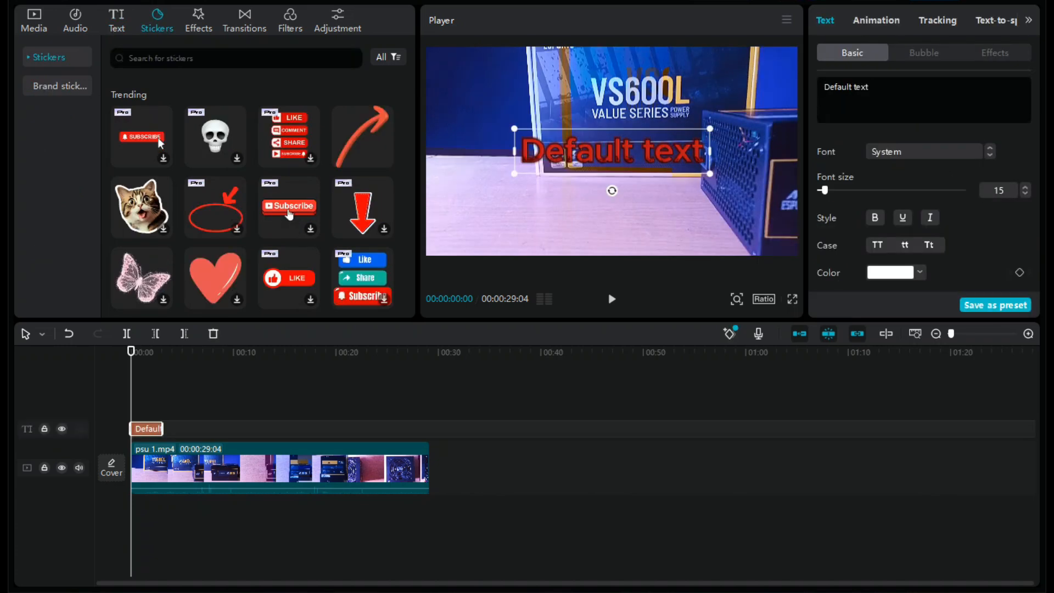
key(ctrl+a)
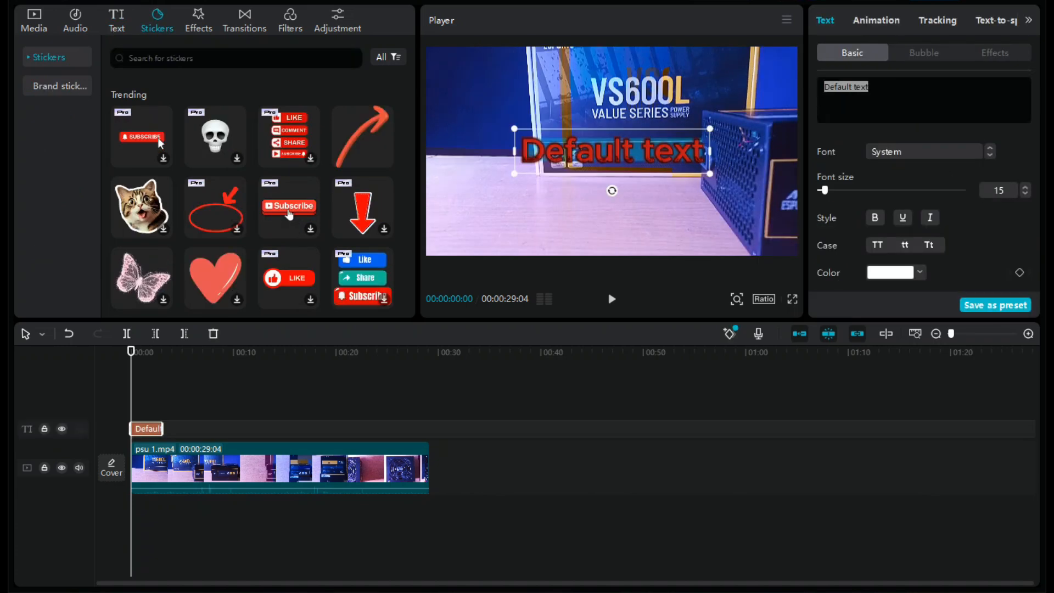
key(Right)
key(ctrl+shift+Left)
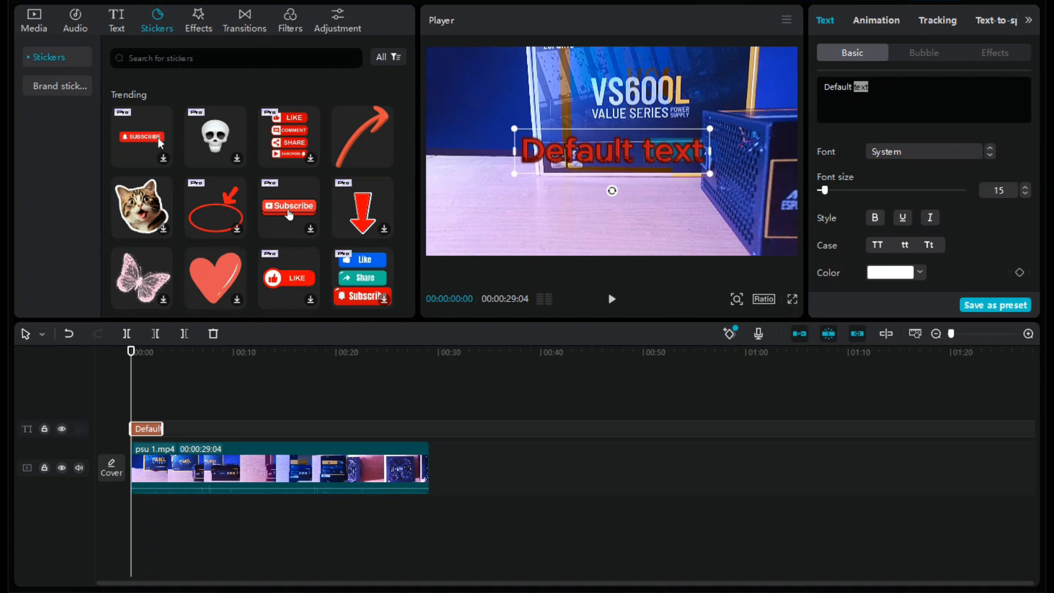
key(Right)
key(ctrl+a)
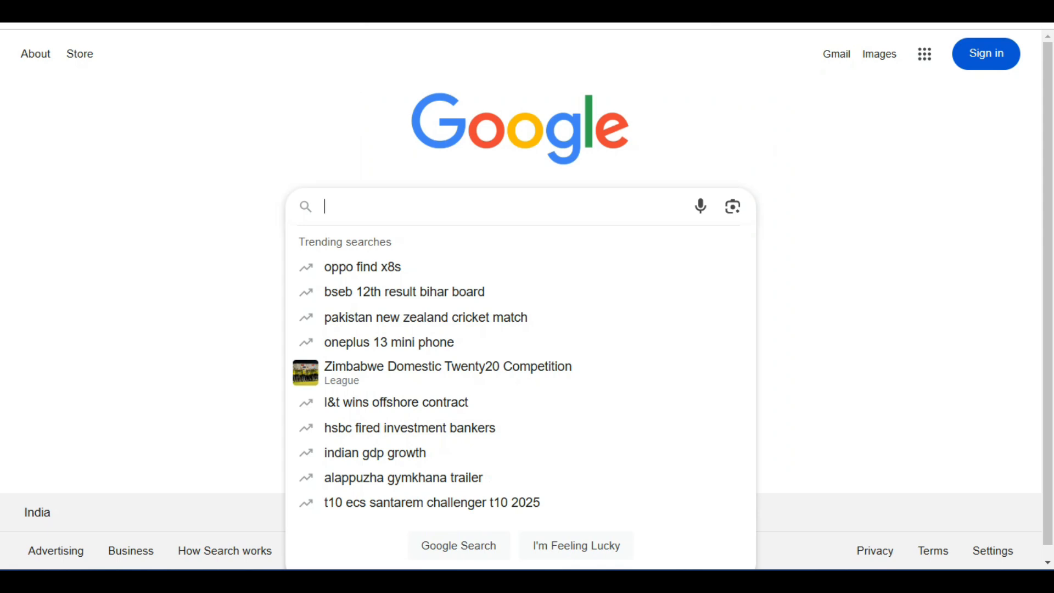
Search Google for "free vpn for chrome".
text(fre)
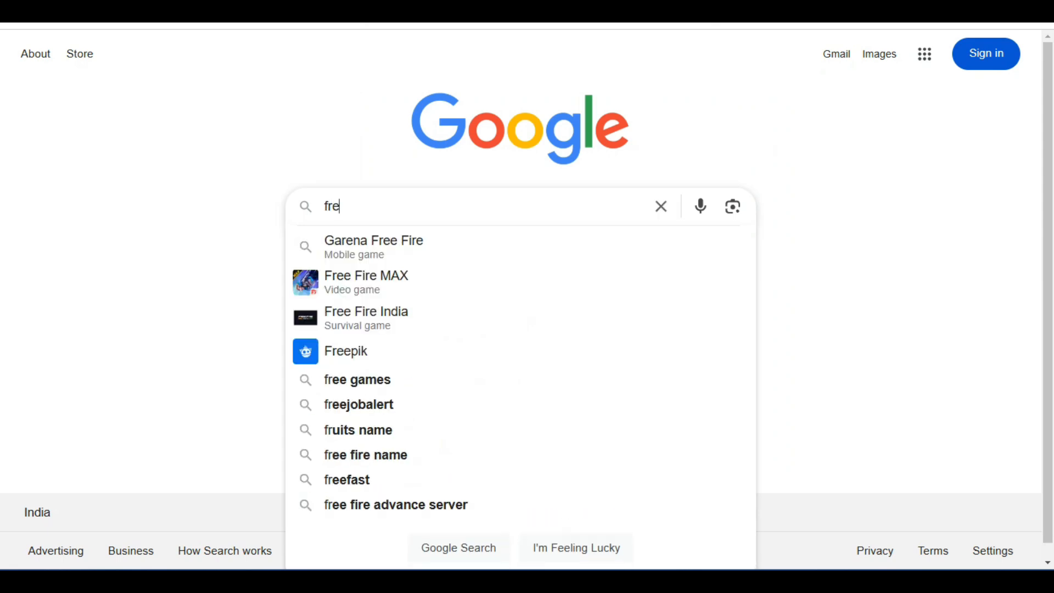
text(e vpn)
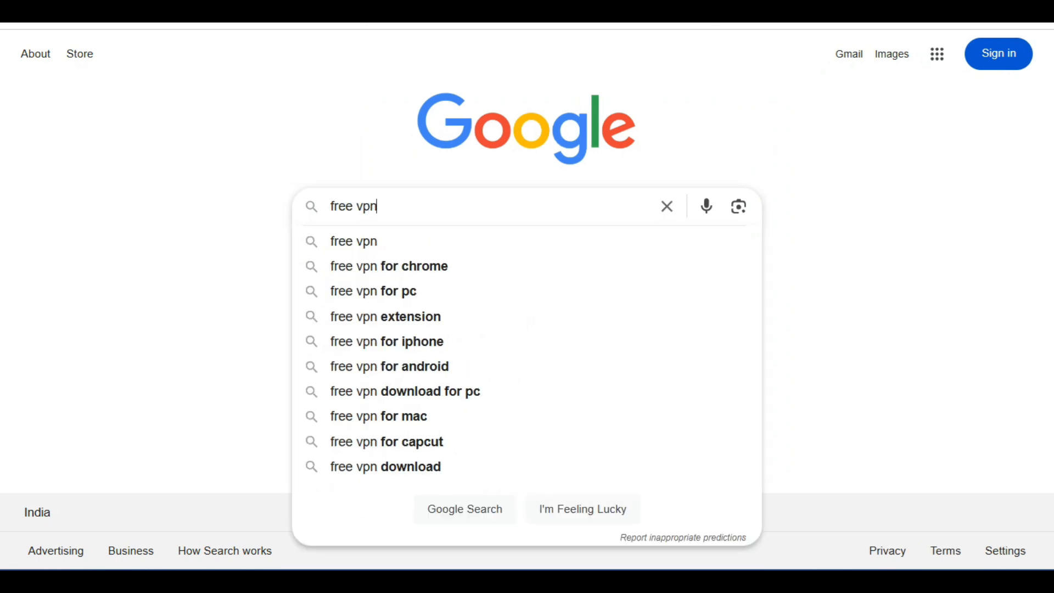
key(Down)
key(Down)
key(Return)
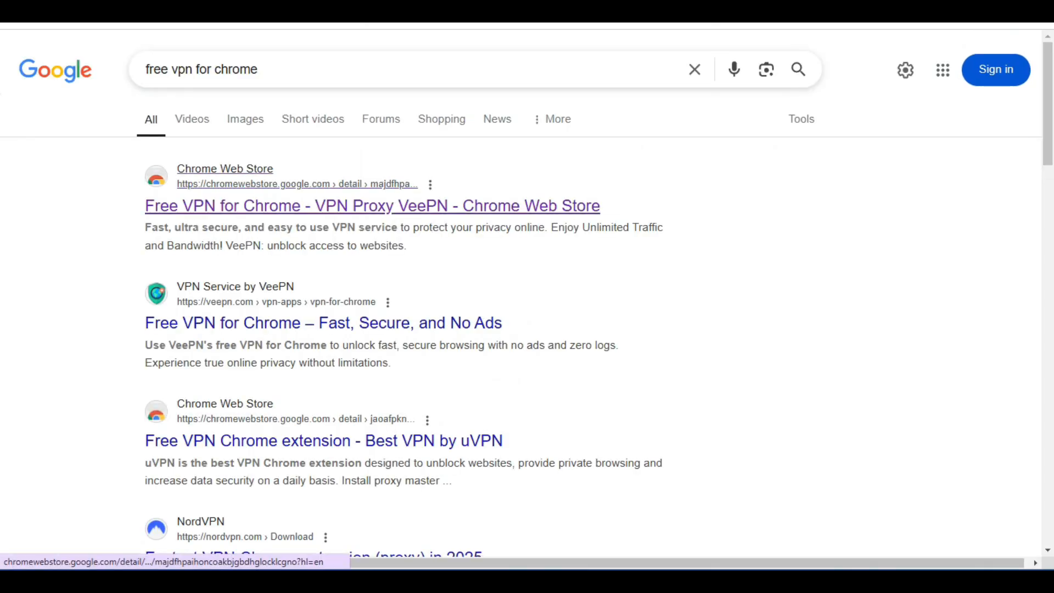
Open the Chrome Web Store page of Free VPN for Chrome - VPN Proxy VeePN and add the extension to Brave.
click(372, 206)
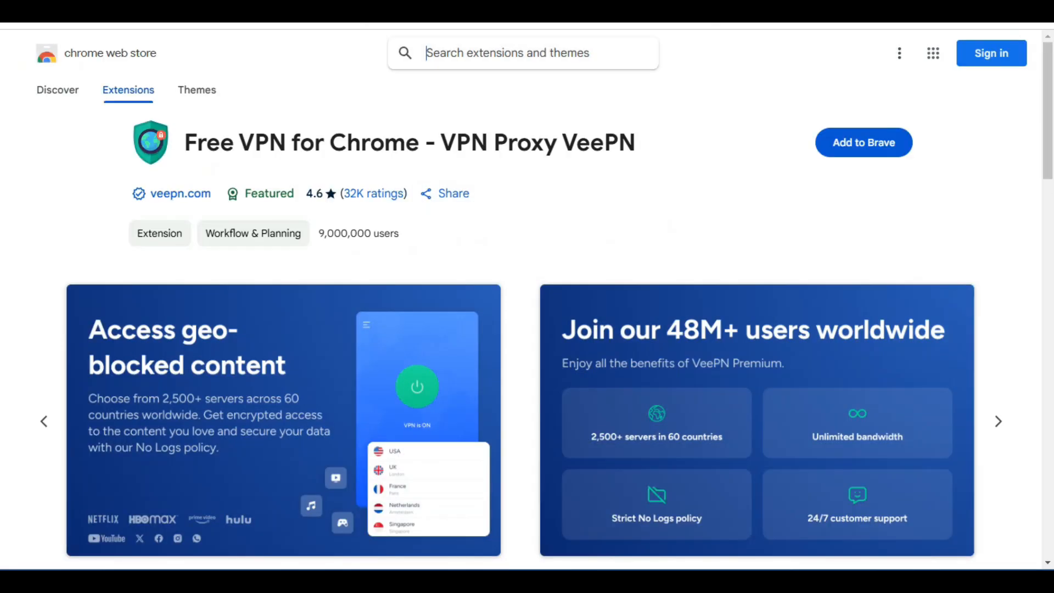
drag(184, 143, 636, 143)
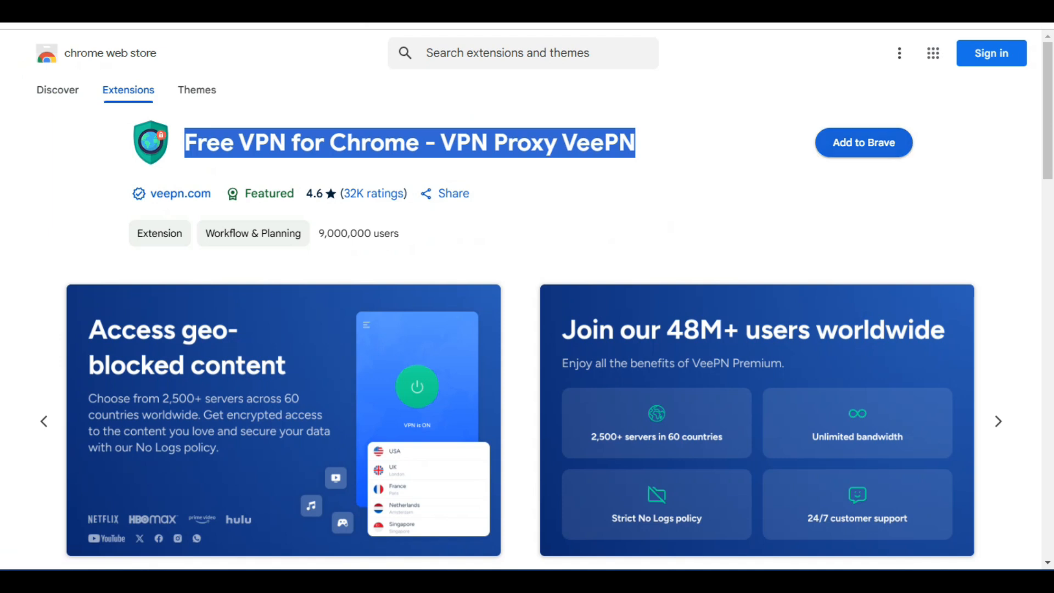
click(863, 142)
click(574, 202)
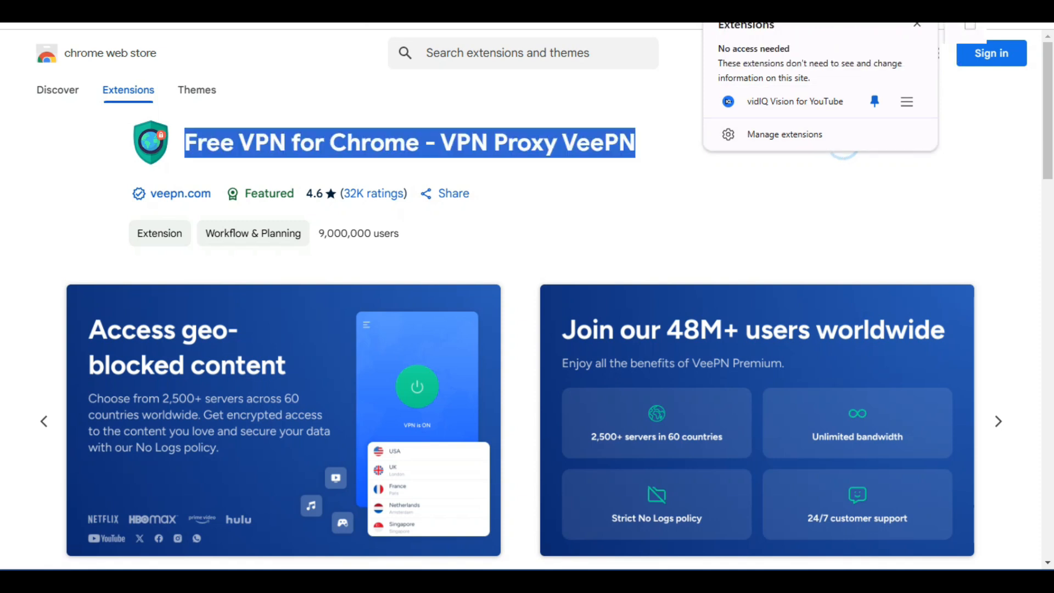
click(927, 11)
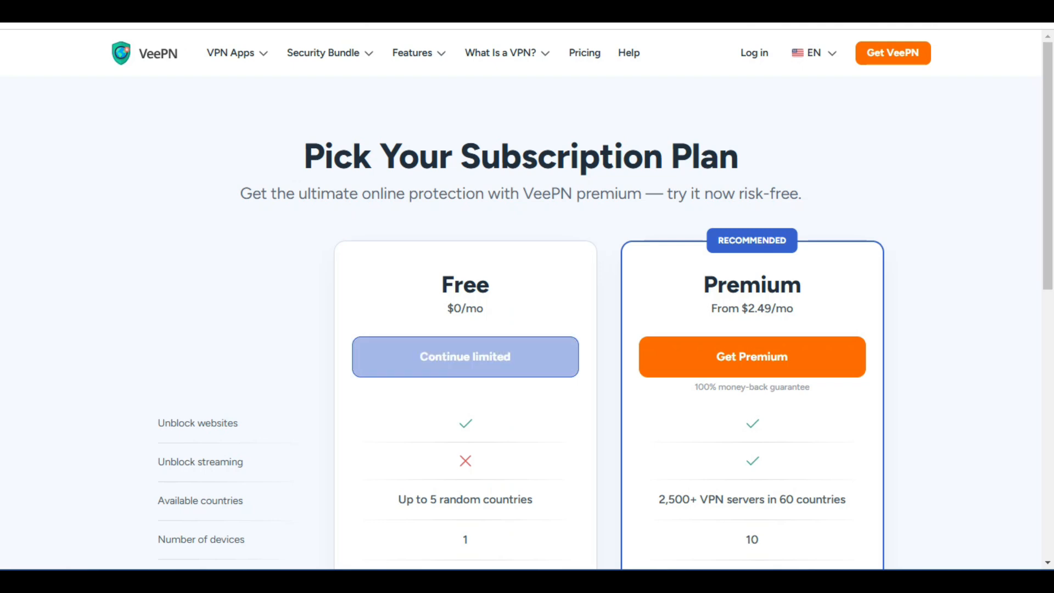
Continue with VeePN's limited free plan and go through its extension pinning tips.
click(465, 357)
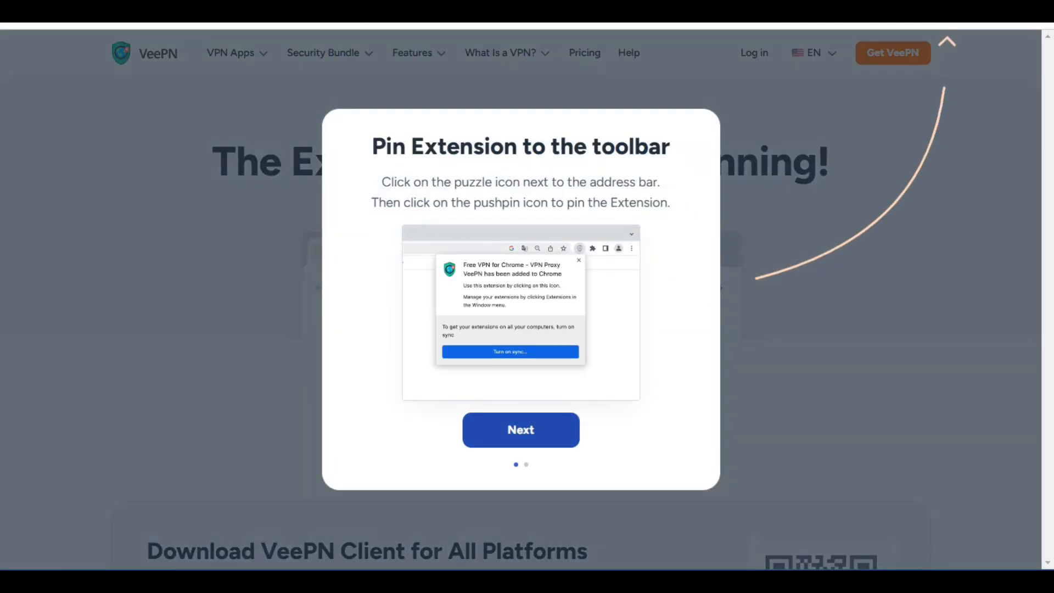
click(520, 430)
click(520, 430)
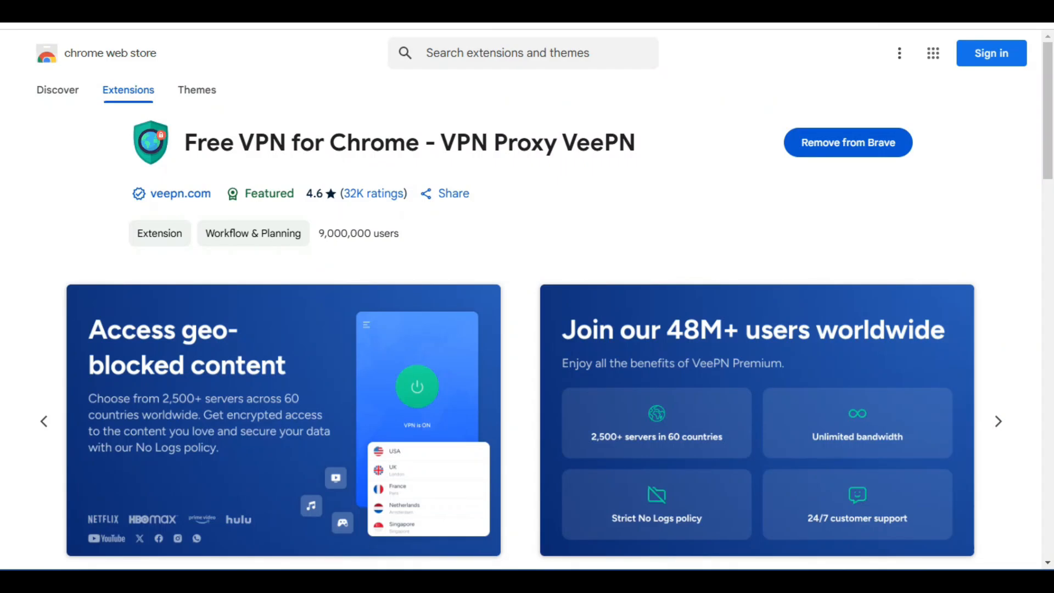
Pin the Free VPN for Chrome extension to the browser toolbar.
click(926, 11)
click(874, 101)
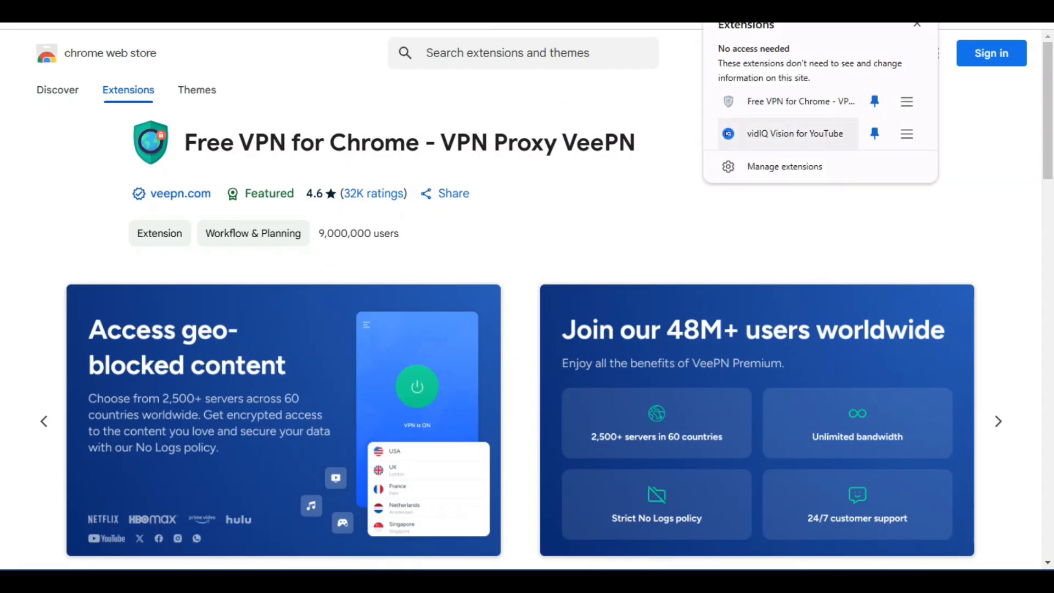
key(Escape)
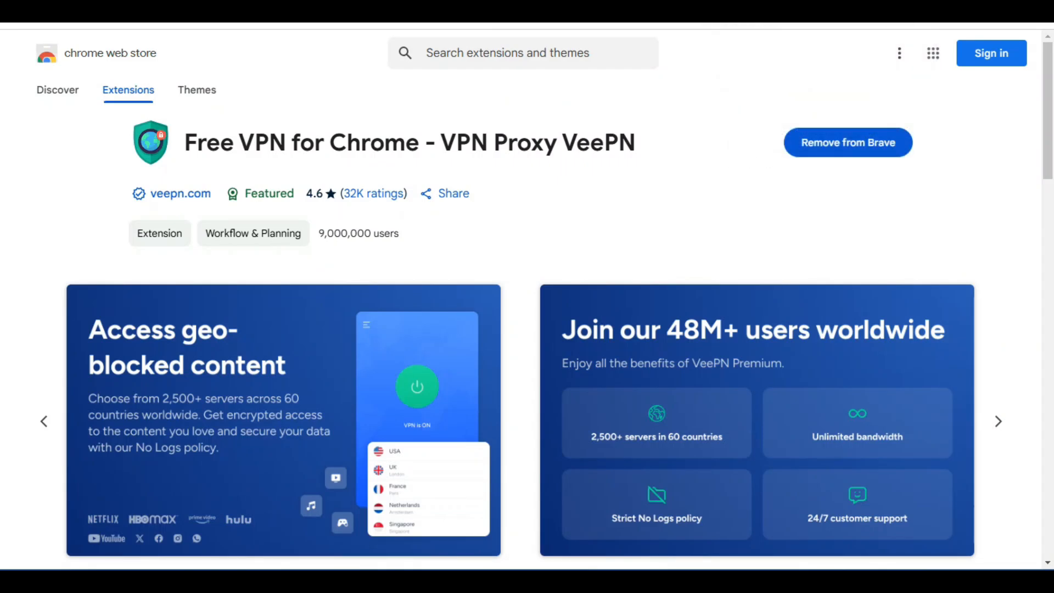
Open the VeePN extension, pass its introduction and turn on the VPN with the Netherlands, Amsterdam server.
click(908, 11)
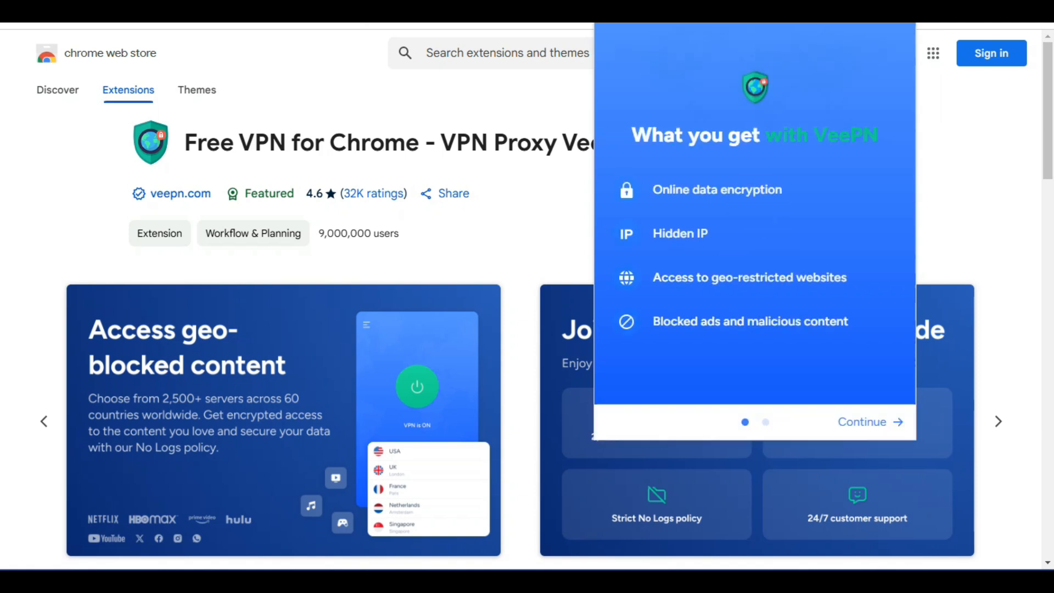
click(870, 422)
click(870, 422)
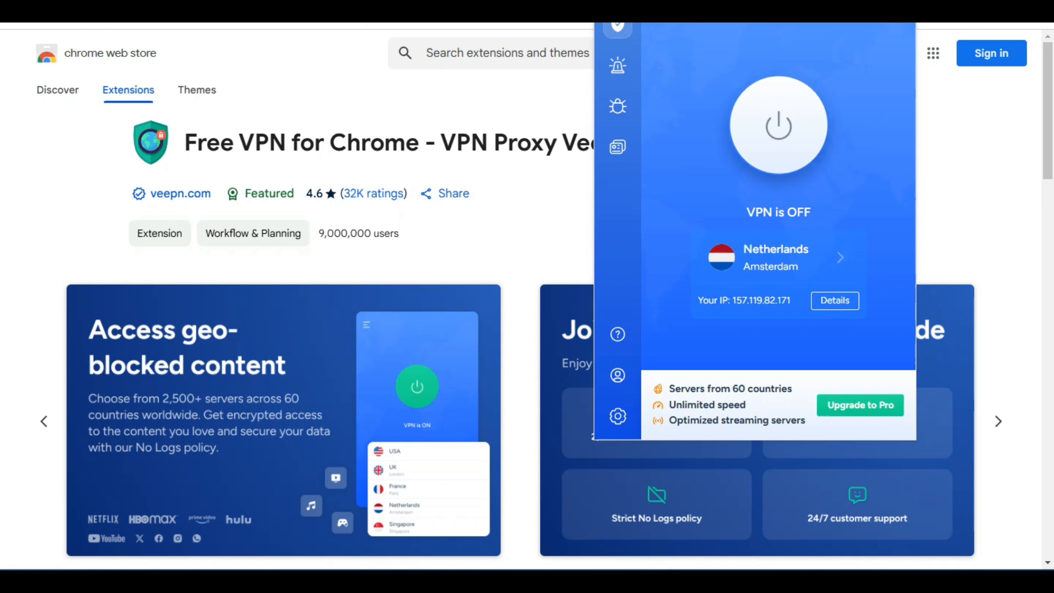
click(778, 126)
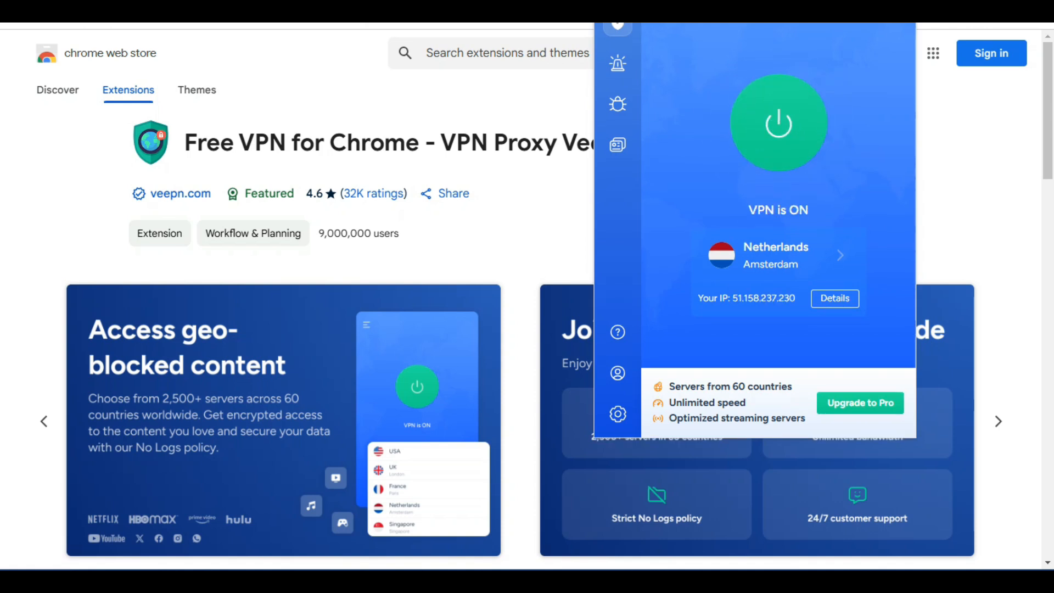
key(Escape)
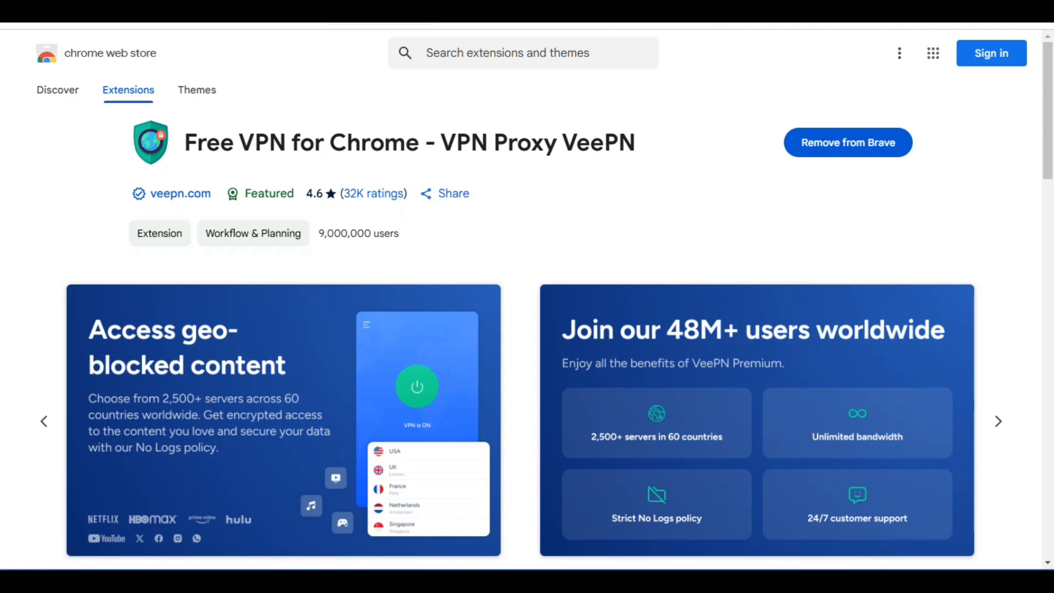
Search the web for the CapCut desktop version.
key(ctrl+l)
text(capc)
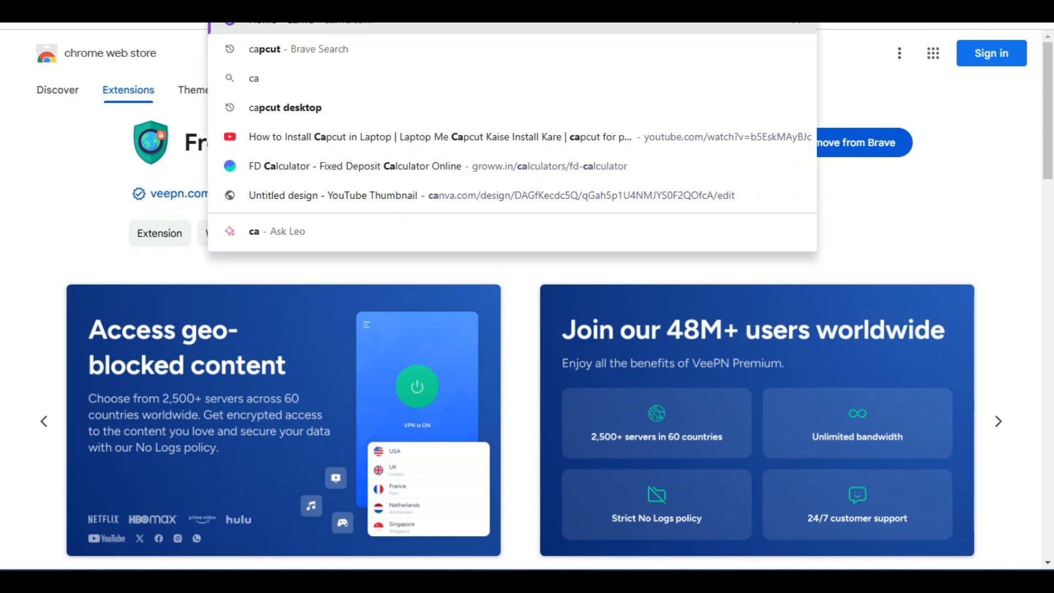
key(Down)
key(Down)
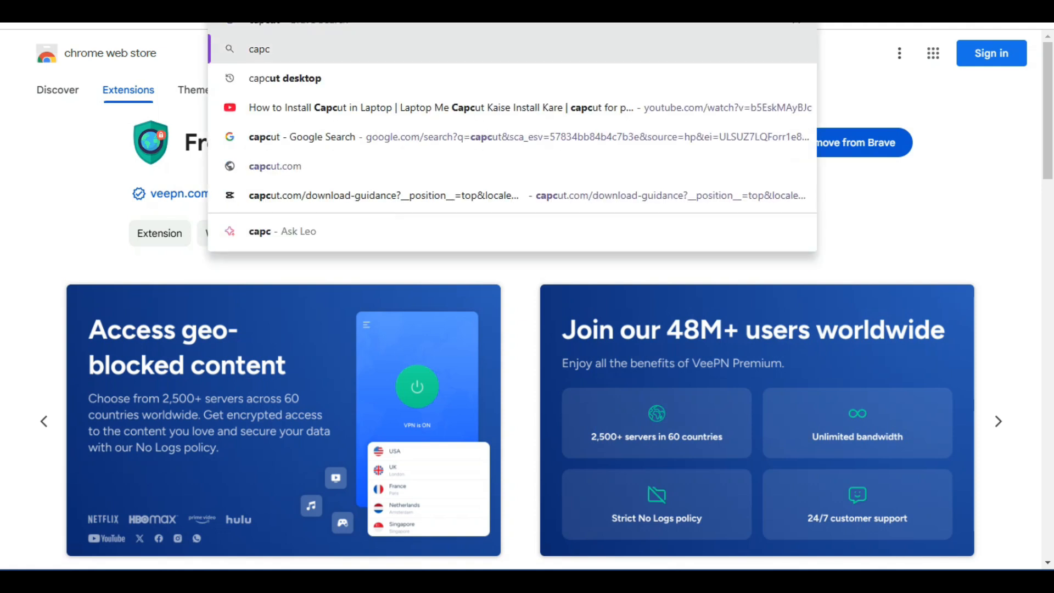
key(Return)
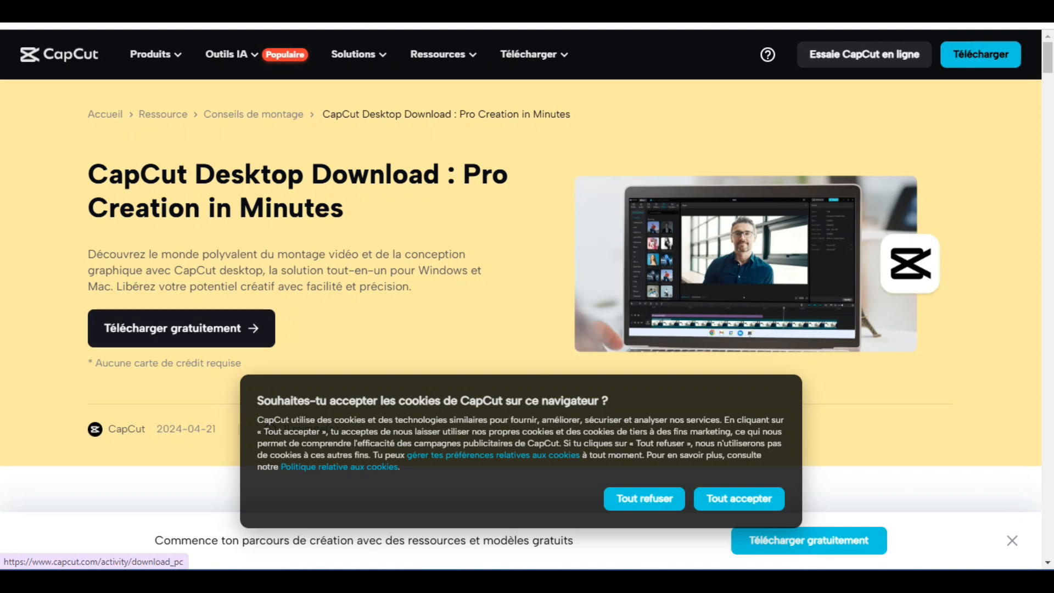
Download the free CapCut desktop installer from the CapCut website and run it from the Downloads folder.
click(181, 328)
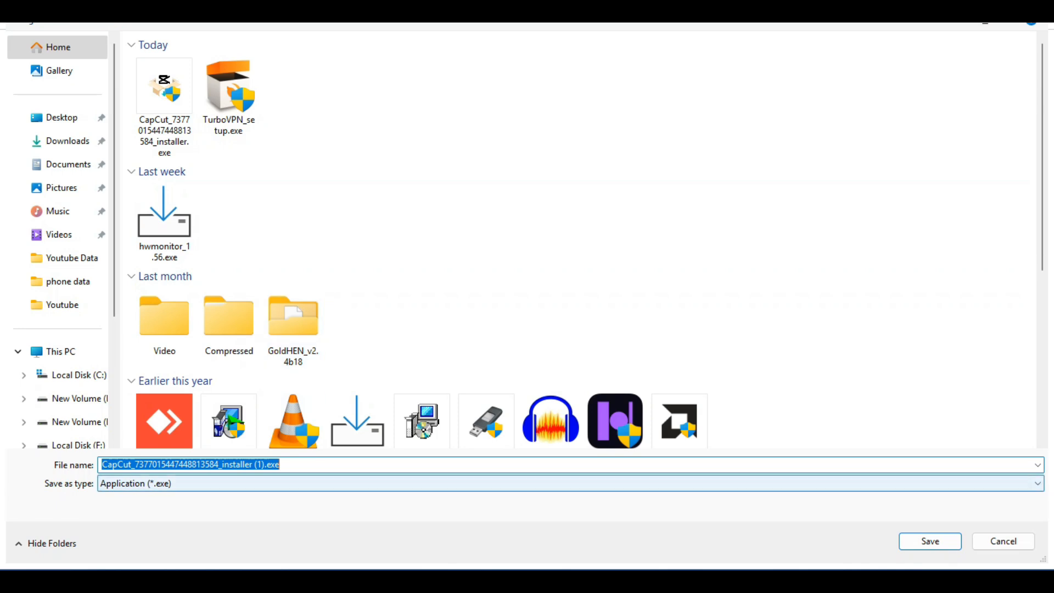
click(930, 540)
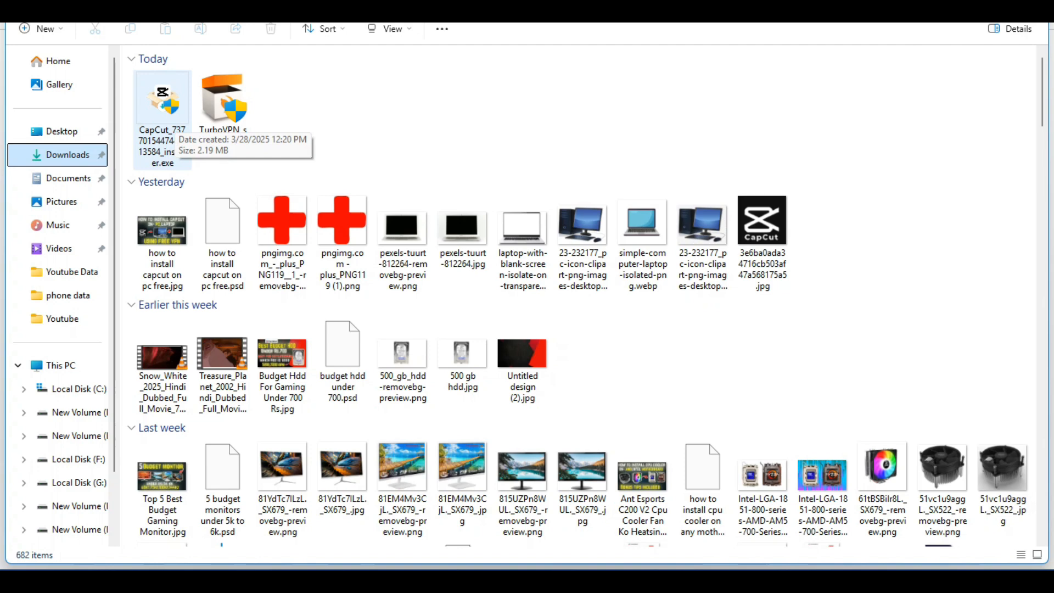
double_click(162, 104)
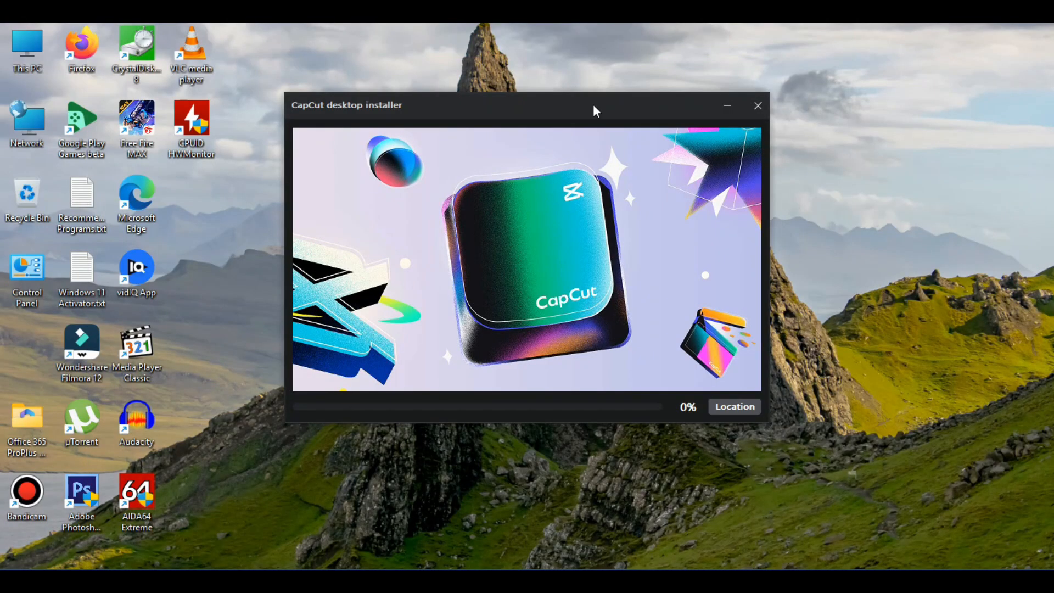
drag(593, 103, 592, 60)
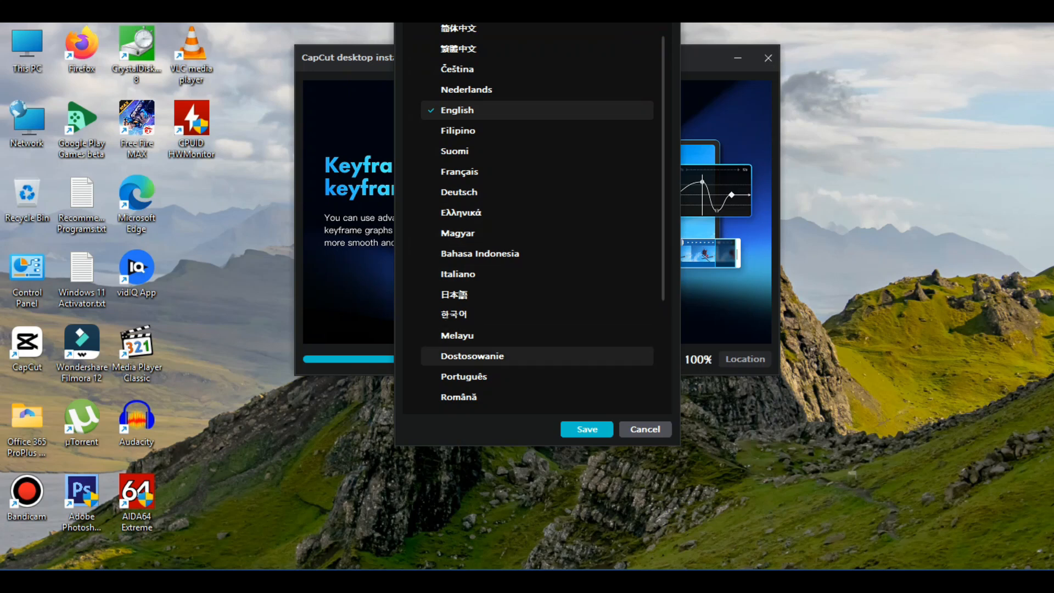
Save English as CapCut's language, then dismiss the environment test and close the CapCut home window.
click(587, 429)
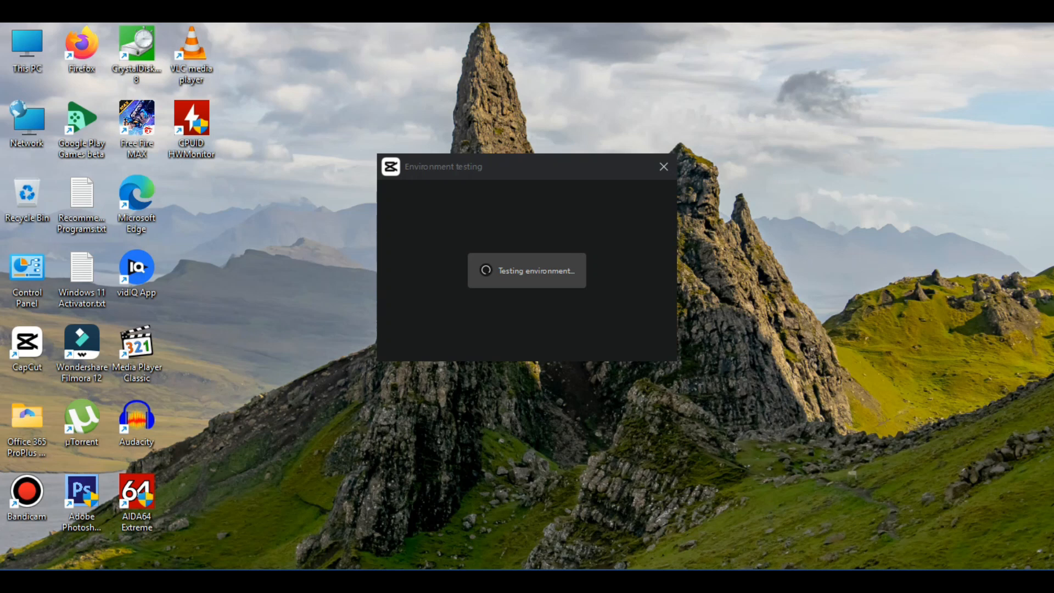
click(663, 167)
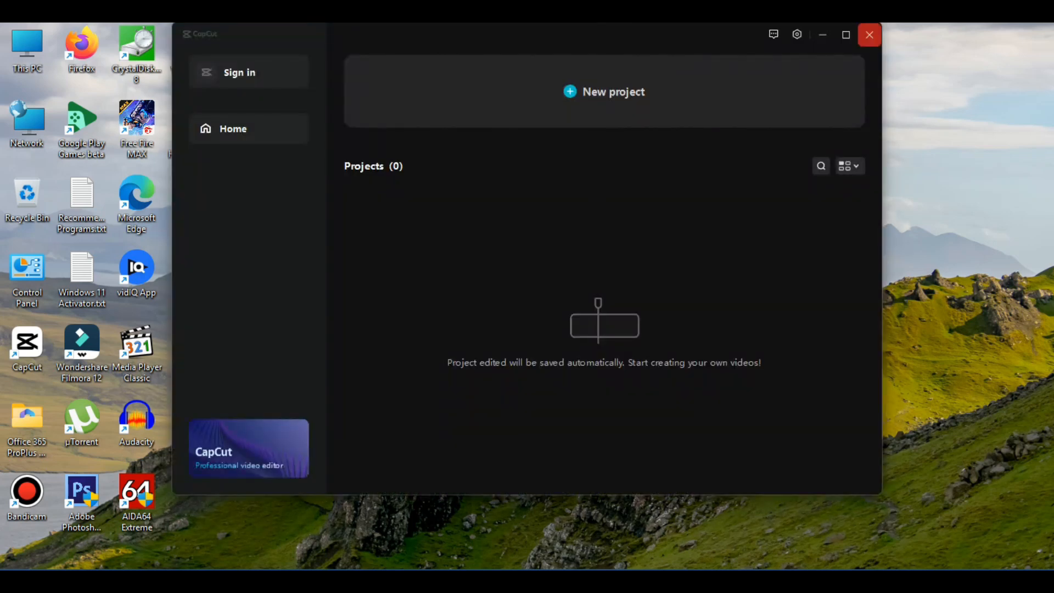
click(868, 35)
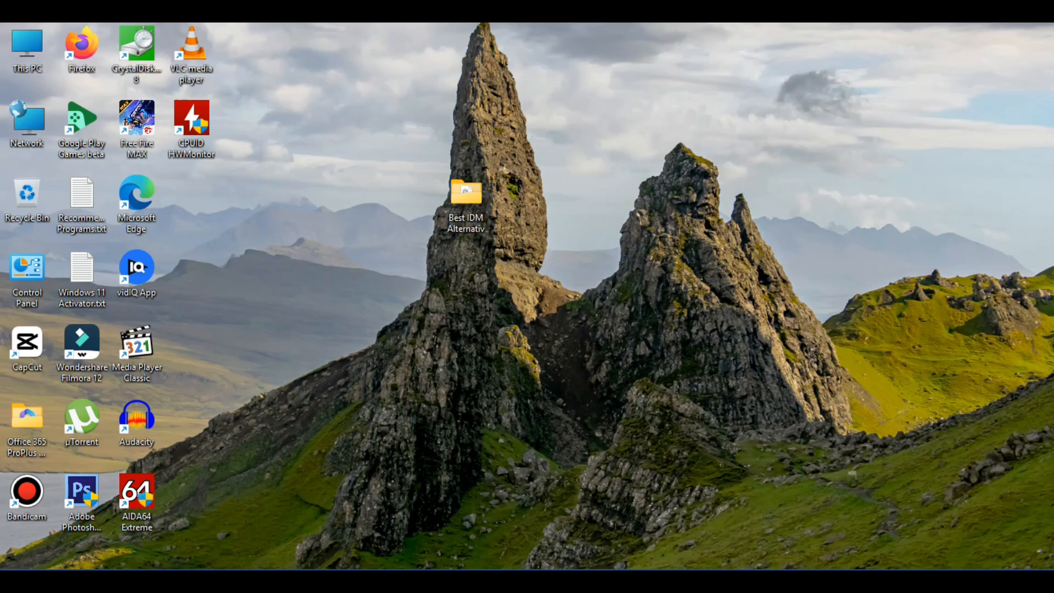
Search the web for "turbo vpn" and download the Windows installer from the Turbo VPN website.
click(510, 521)
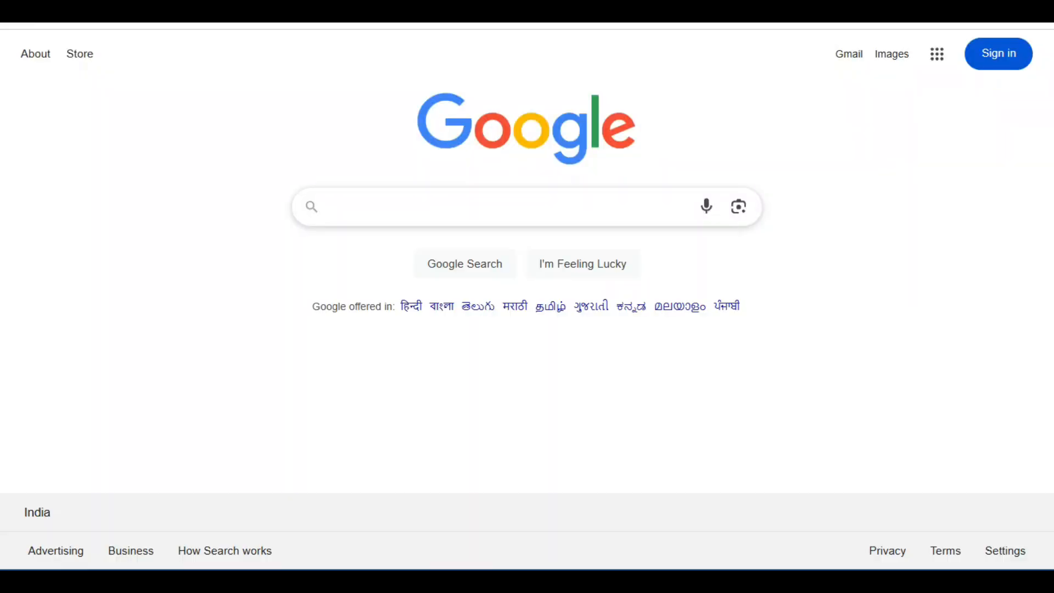
text(trubo)
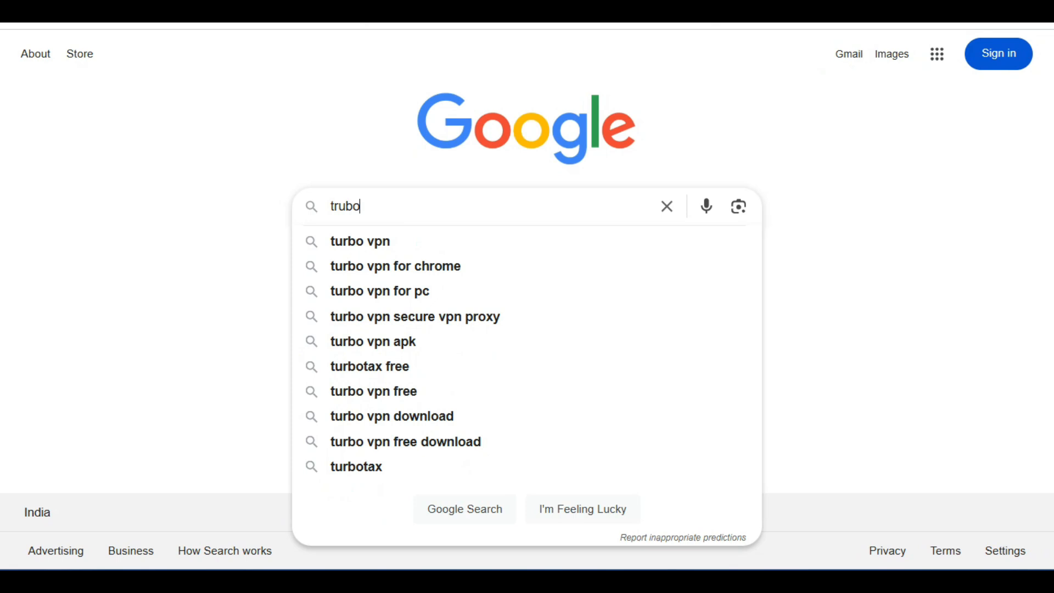
key(Down)
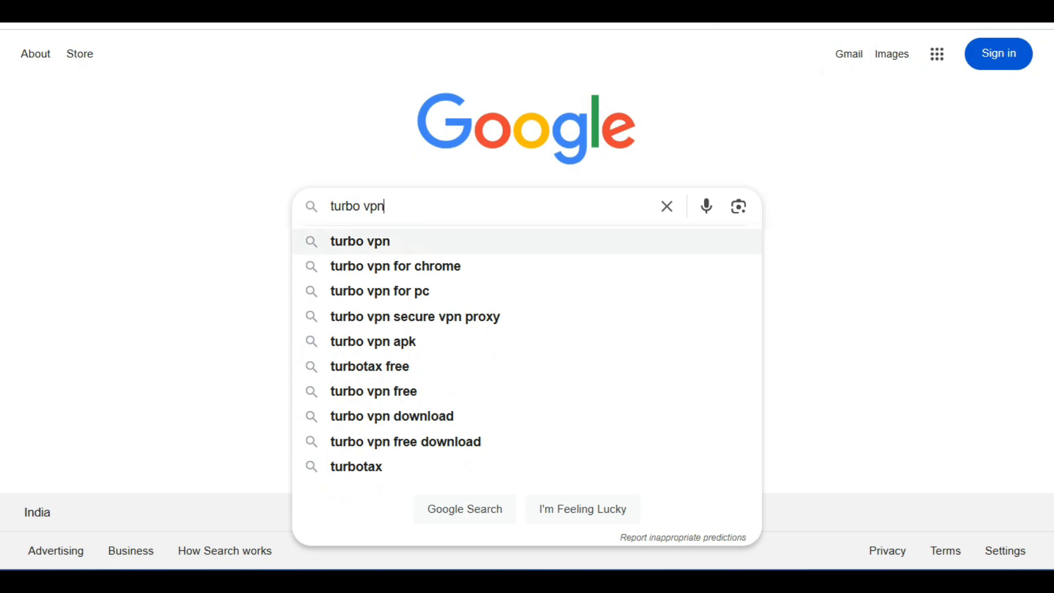
key(Return)
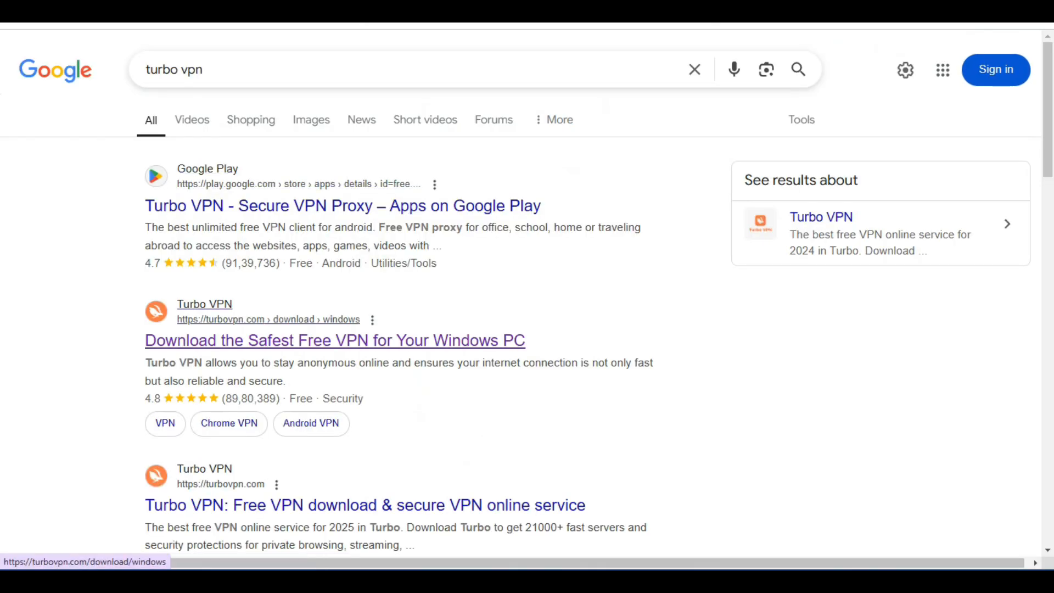
click(335, 340)
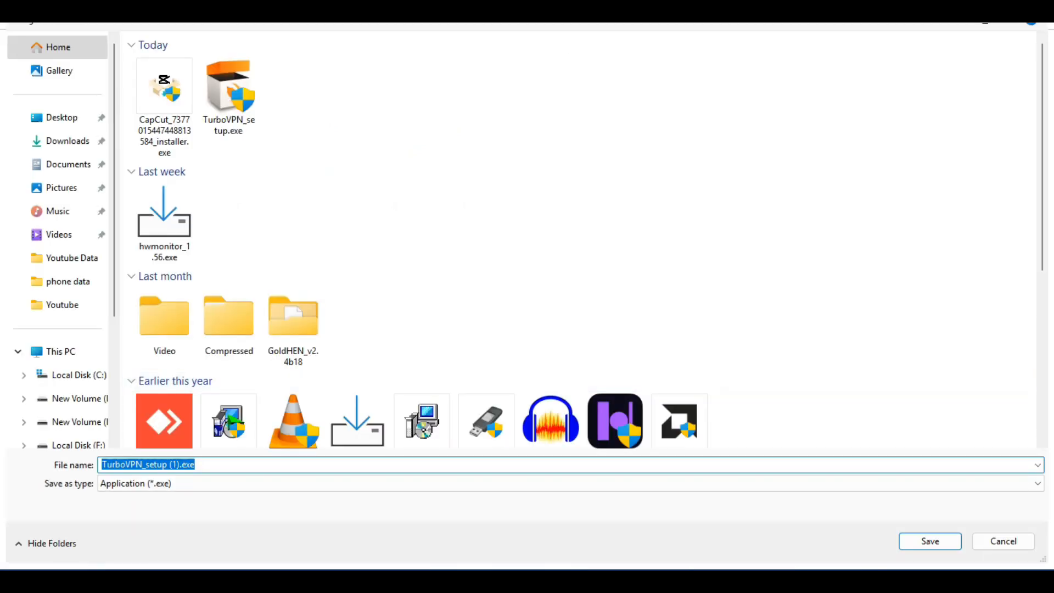
key(Return)
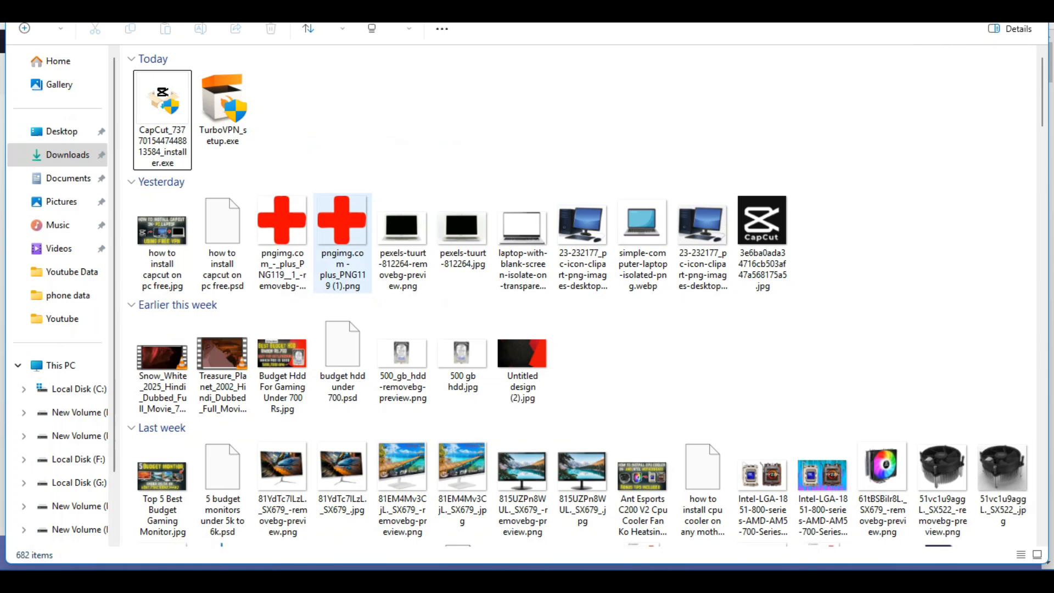
Run TurboVPN_setup.exe from the Downloads folder, install Turbo VPN and finish with Run Turbo VPN 3.0.0.0 enabled.
double_click(224, 106)
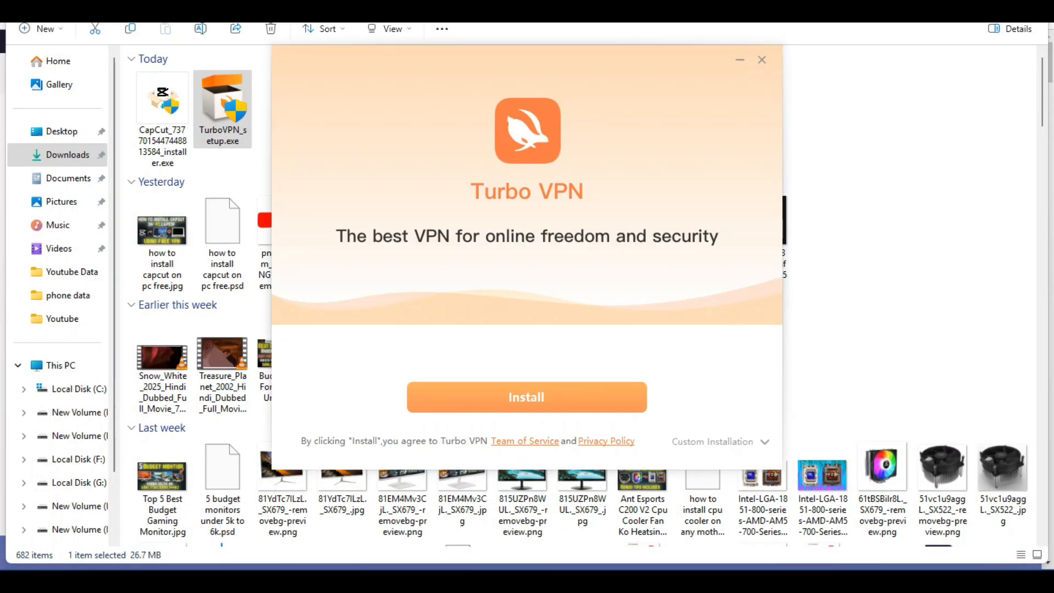
key(Return)
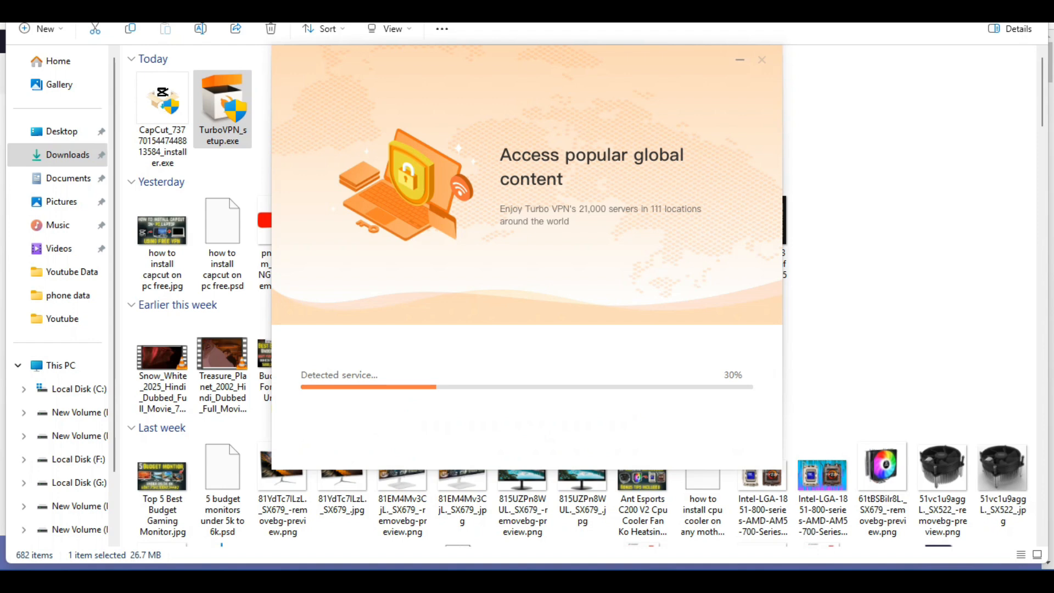
drag(660, 64, 689, 41)
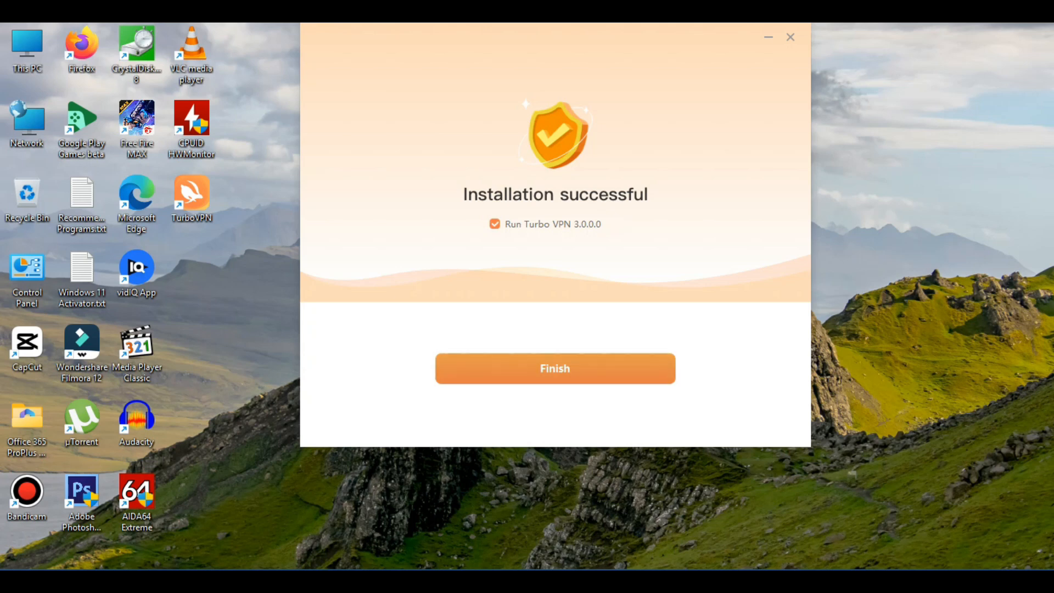
click(555, 368)
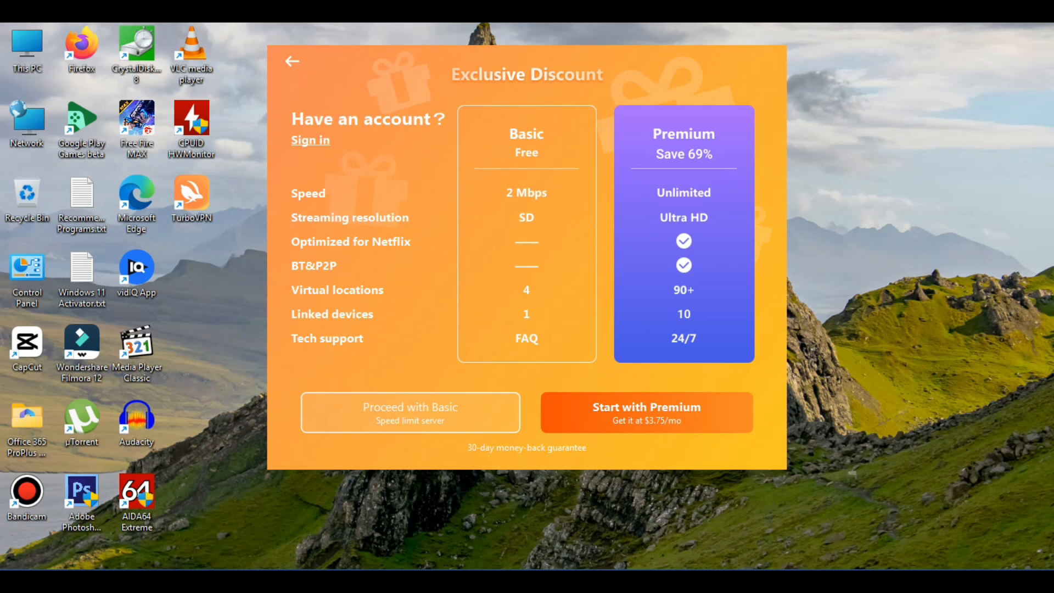
Skip Turbo VPN's premium offer, connect to the Optimal Location and minimize its window.
key(Escape)
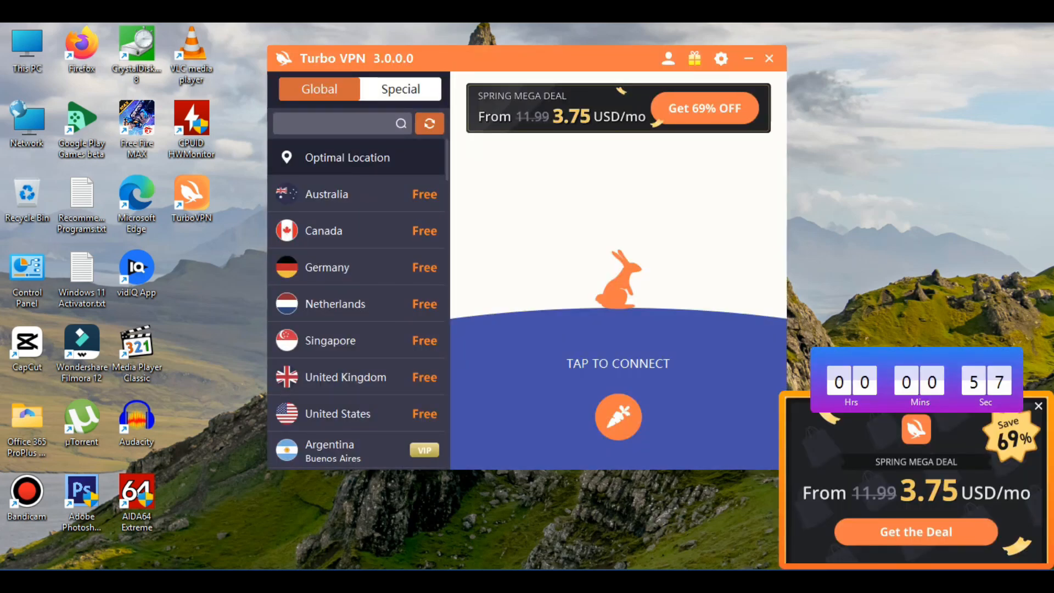
drag(580, 60, 554, 64)
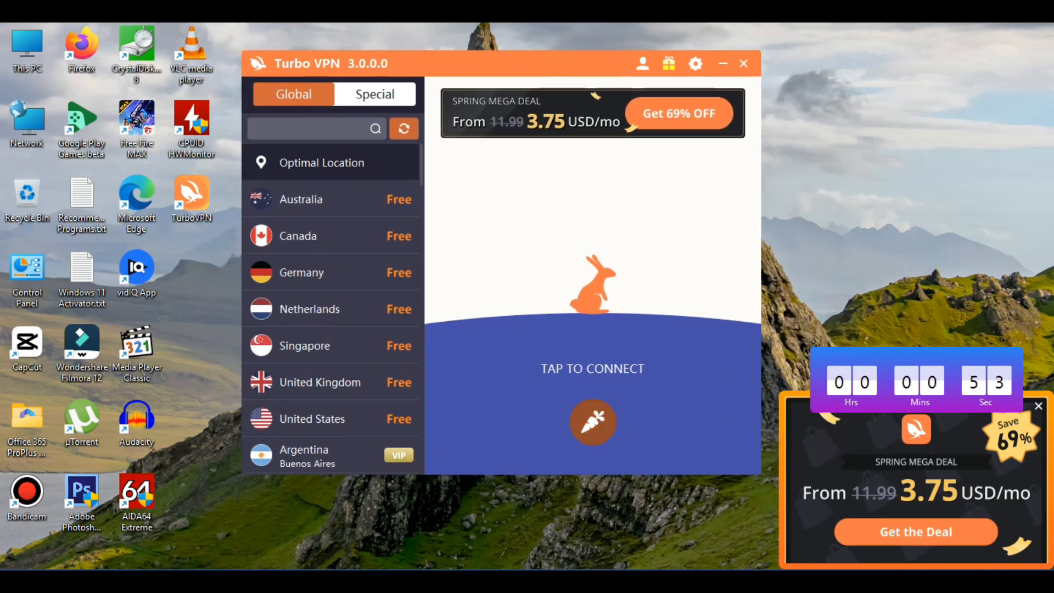
click(592, 422)
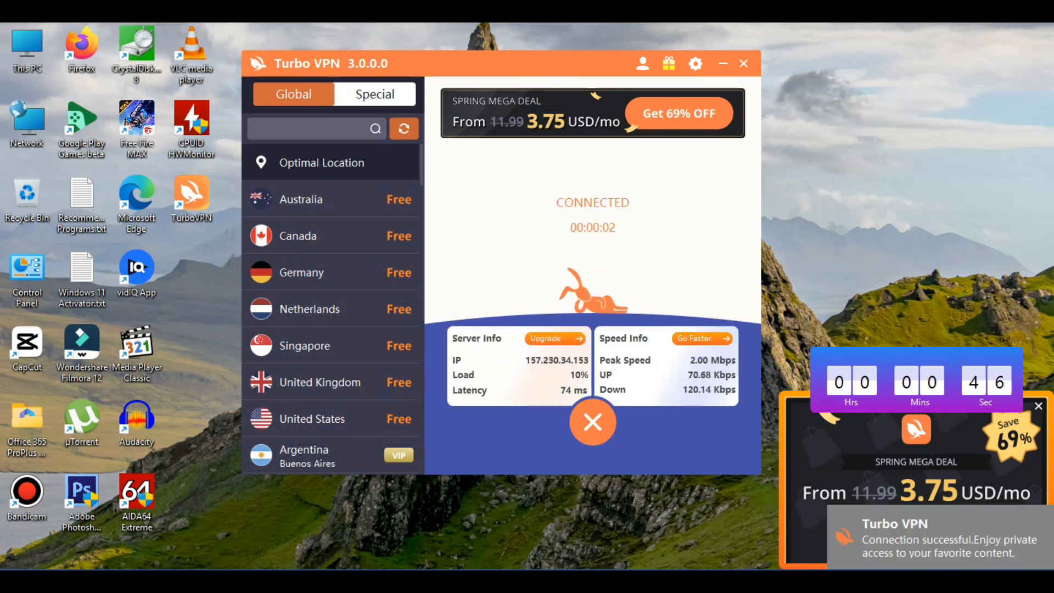
click(722, 63)
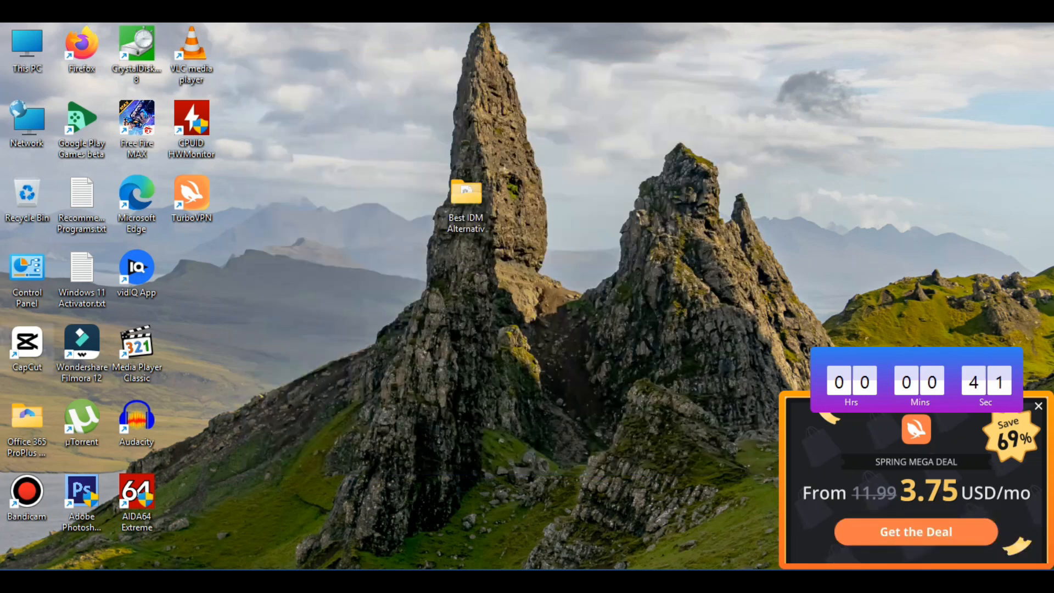
Launch CapCut from the desktop, dismiss its Recommended and update notices, and maximize the home window.
double_click(27, 342)
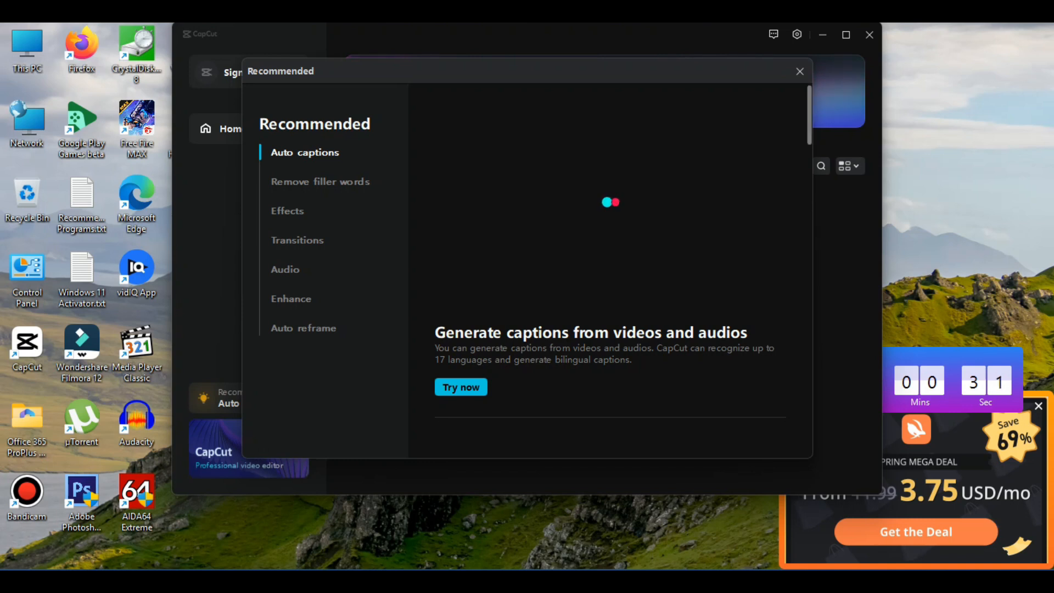
click(799, 72)
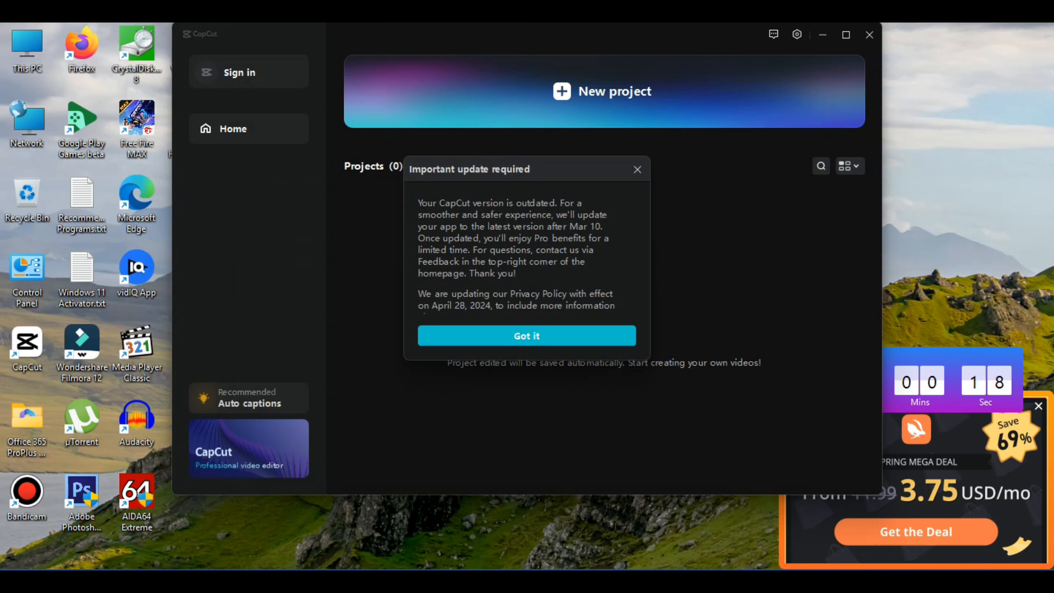
key(Escape)
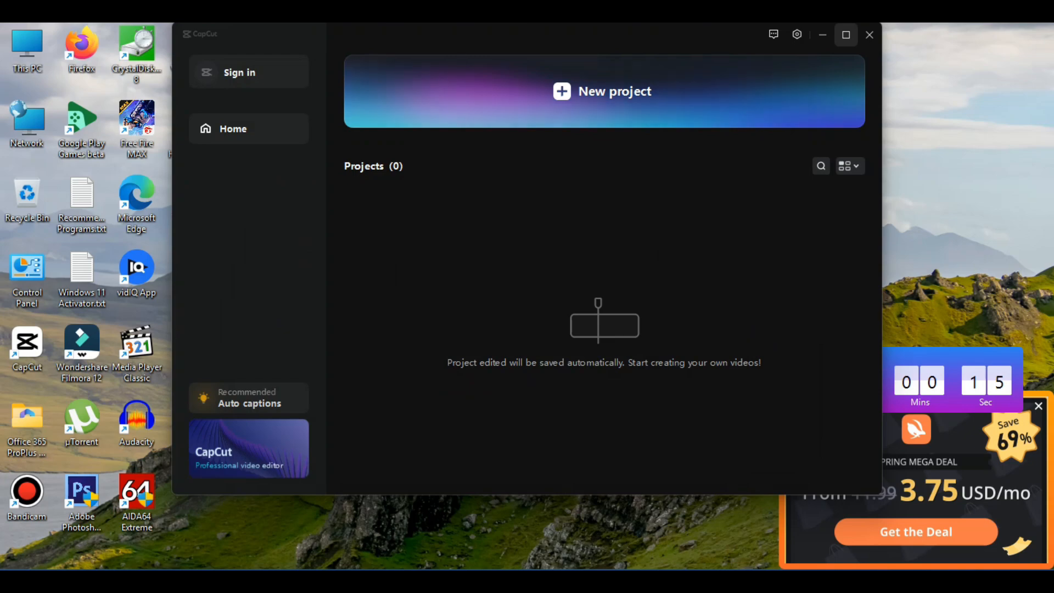
click(846, 34)
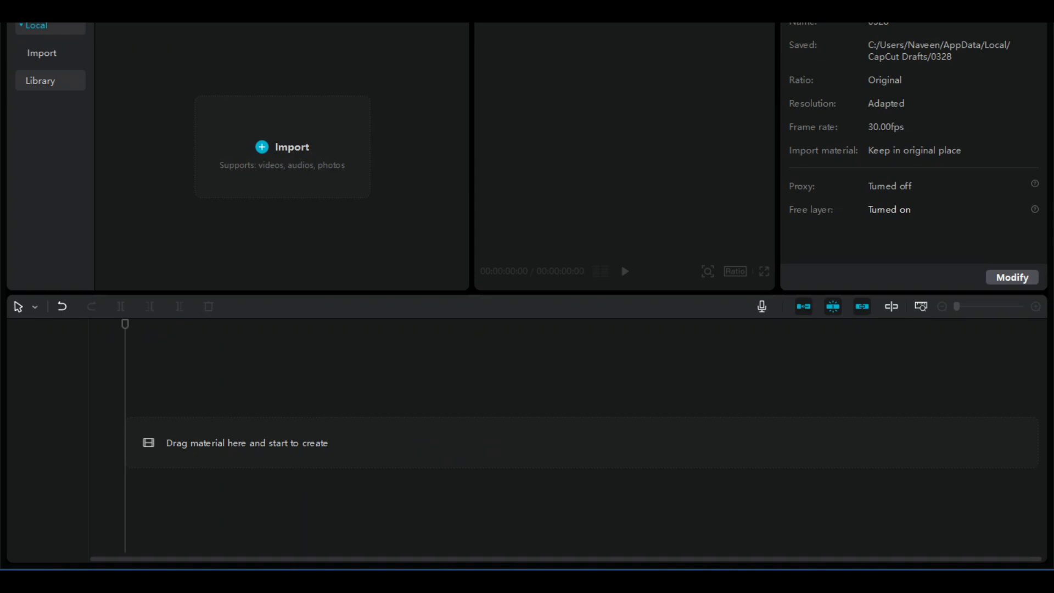
Examine CapCut's audio resources, including music, sound effects, the copyright check and extracted audios.
click(58, 3)
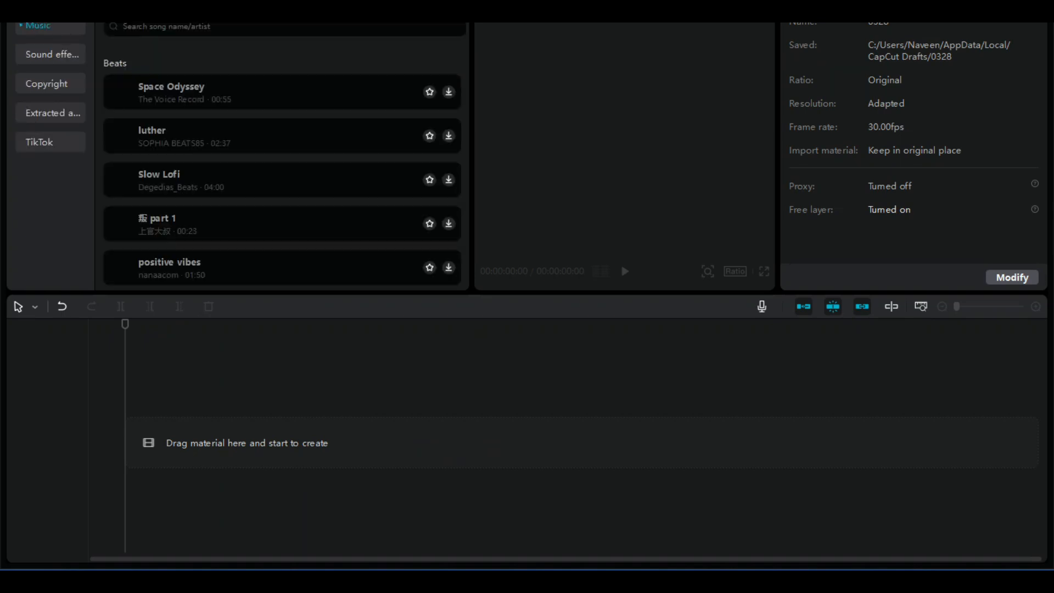
click(52, 54)
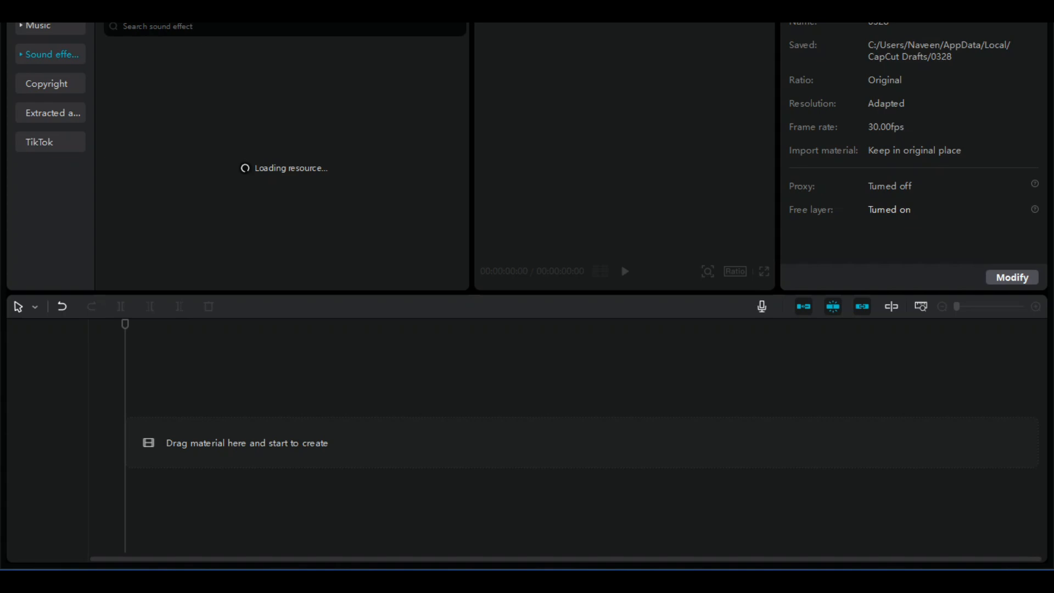
click(47, 83)
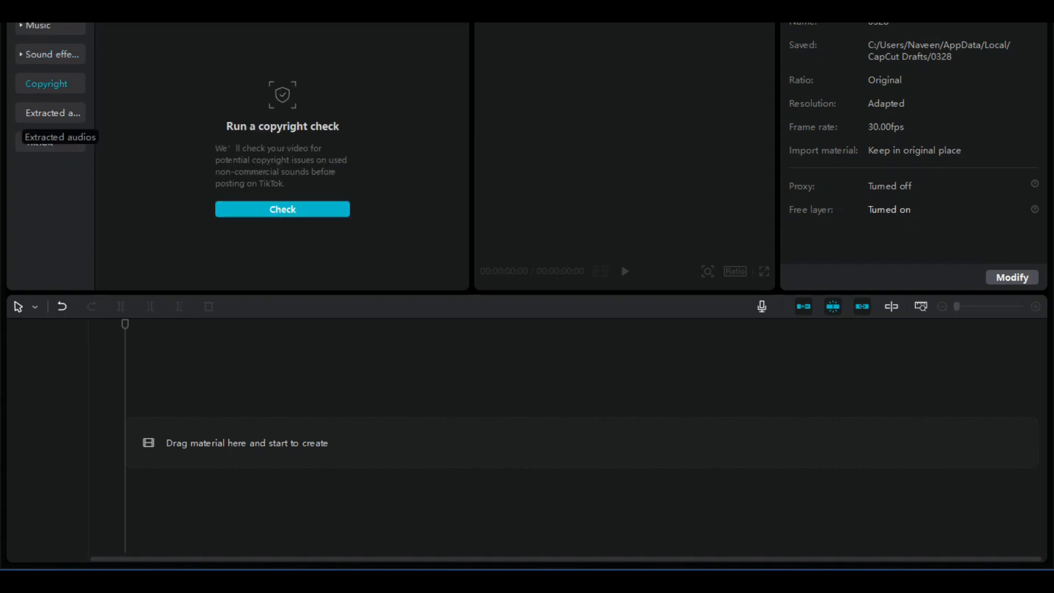
click(53, 113)
click(53, 54)
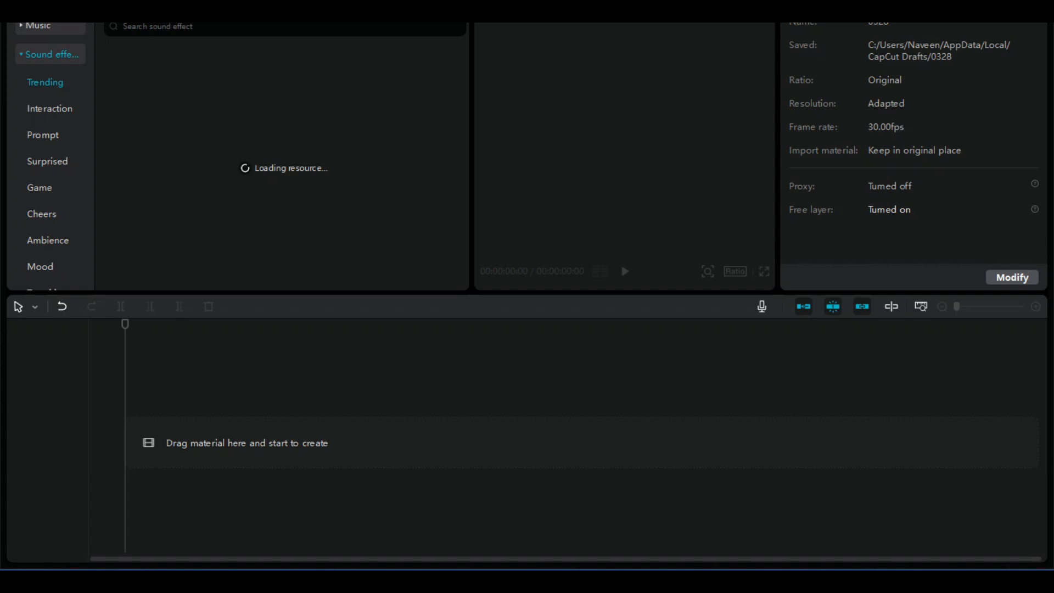
Examine CapCut's text resources, including default text, trending and Pro effects, text templates, auto captions and local captions.
click(88, 6)
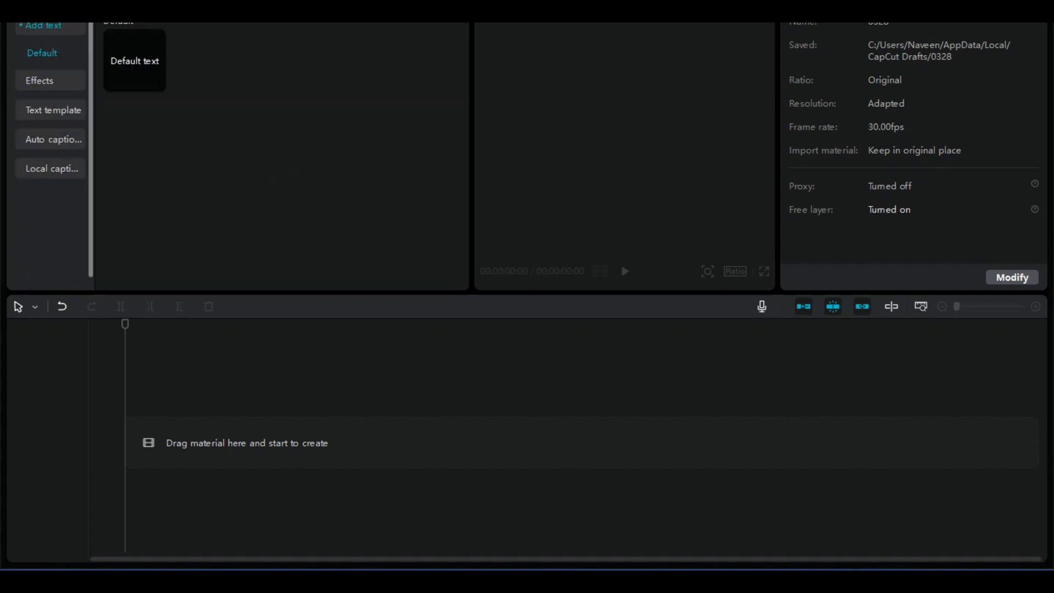
click(39, 80)
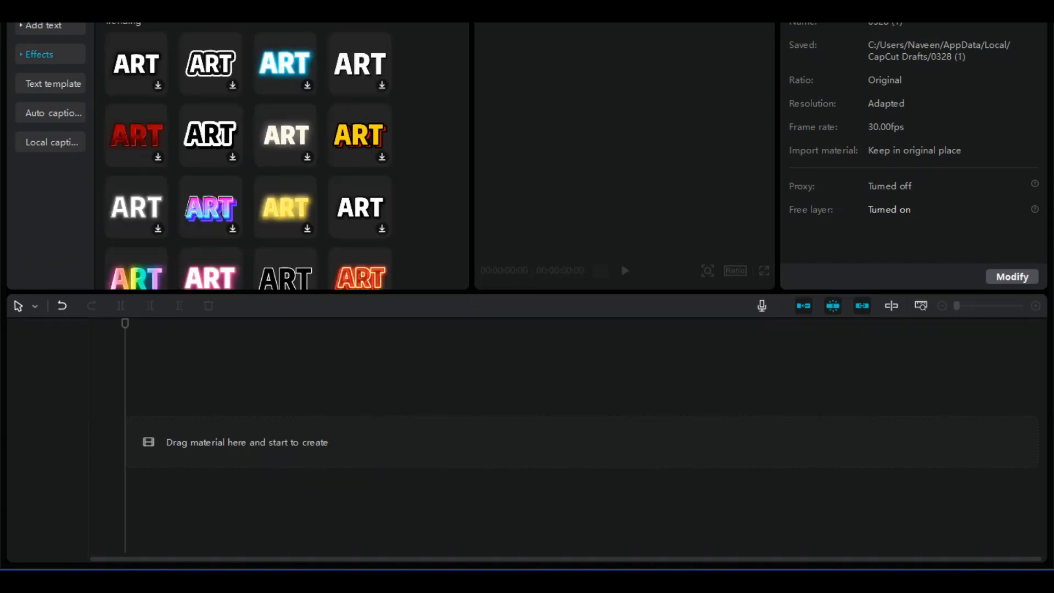
click(53, 83)
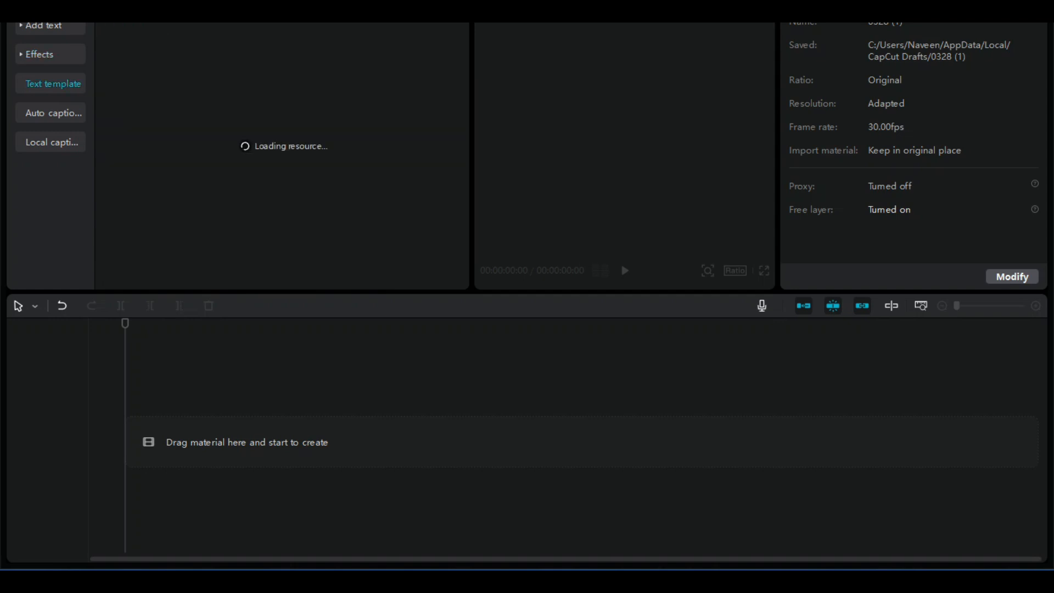
click(53, 112)
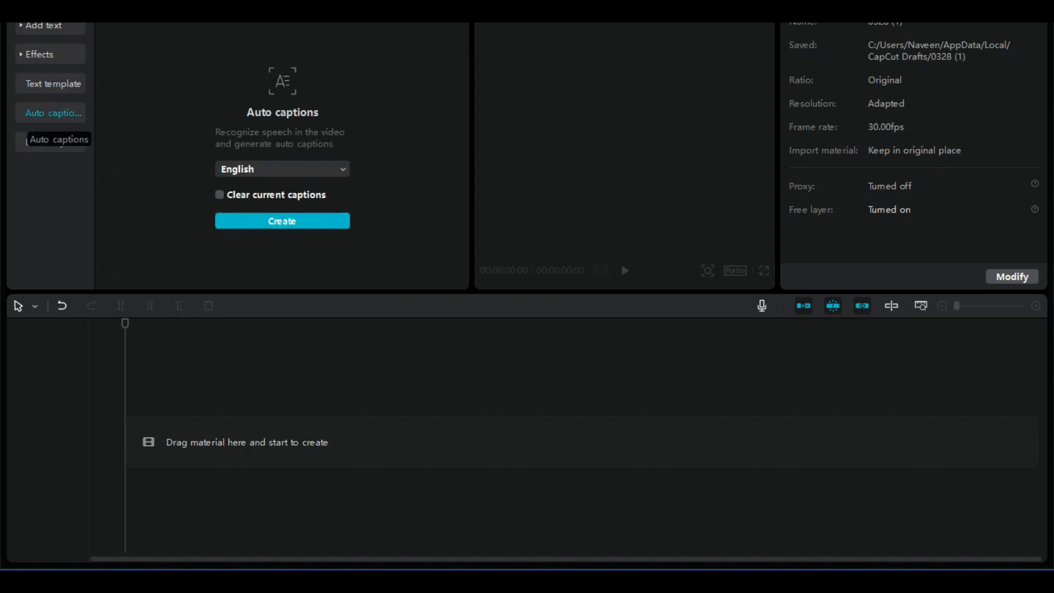
click(52, 141)
click(53, 112)
click(53, 84)
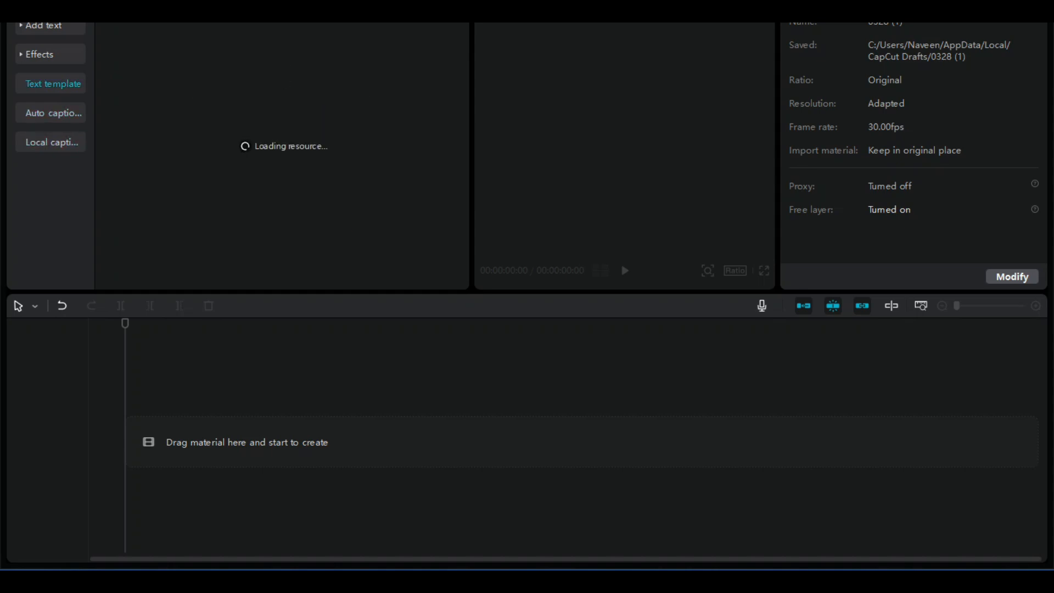
click(39, 54)
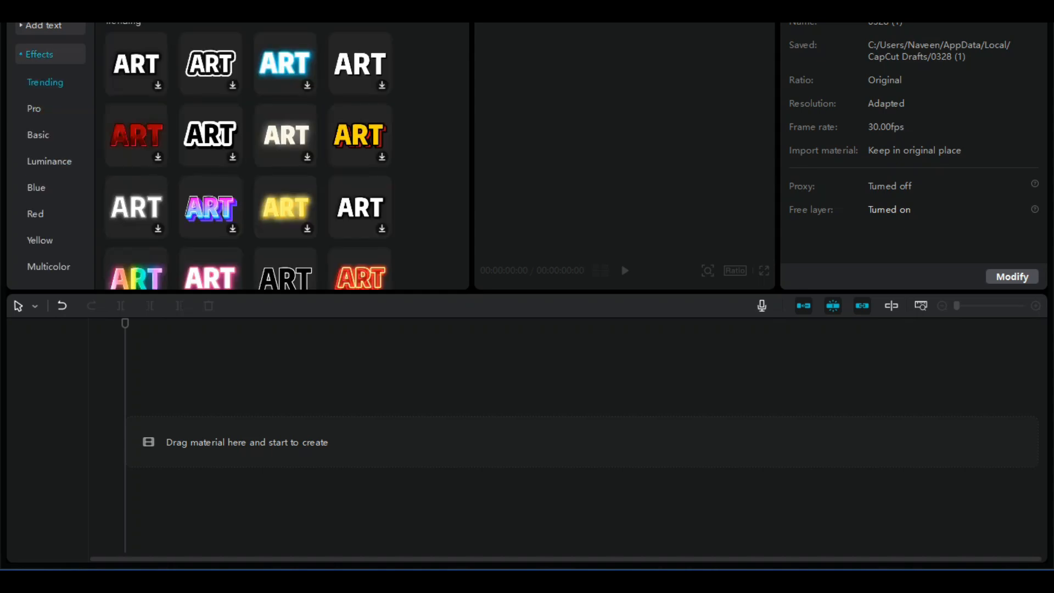
click(33, 108)
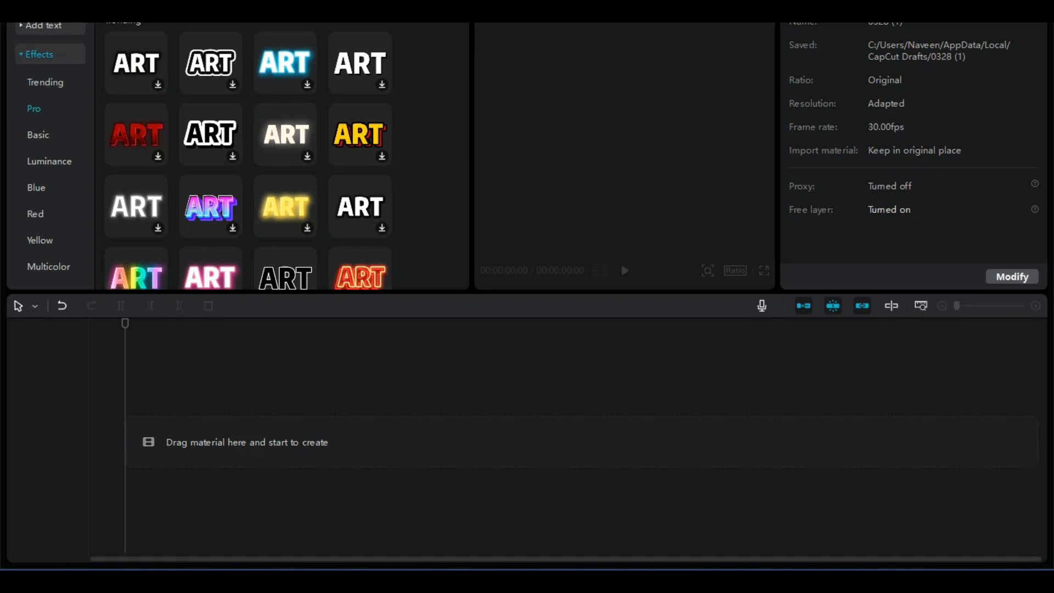
click(40, 54)
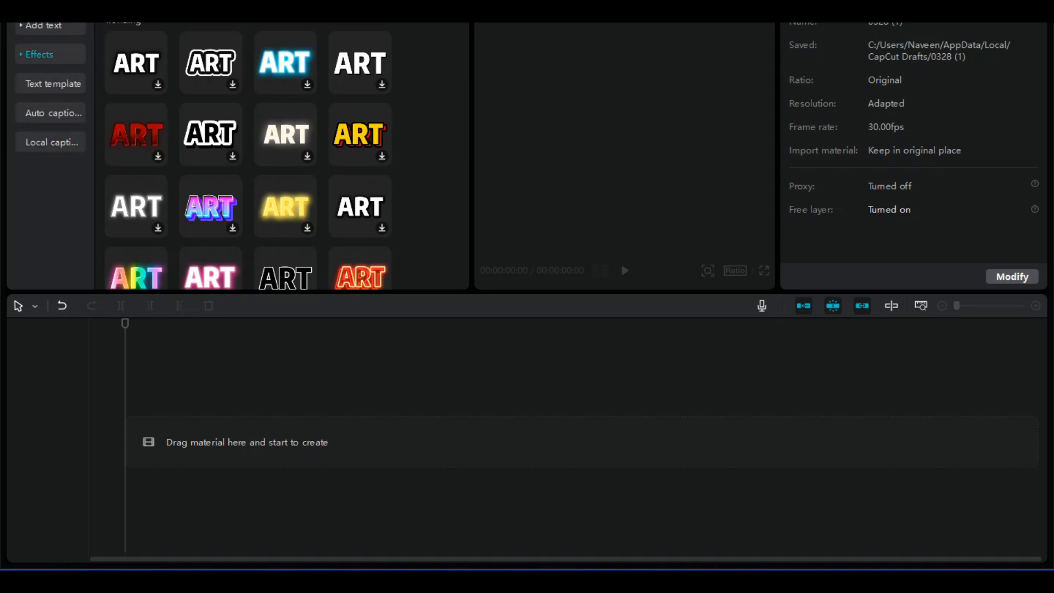
click(53, 83)
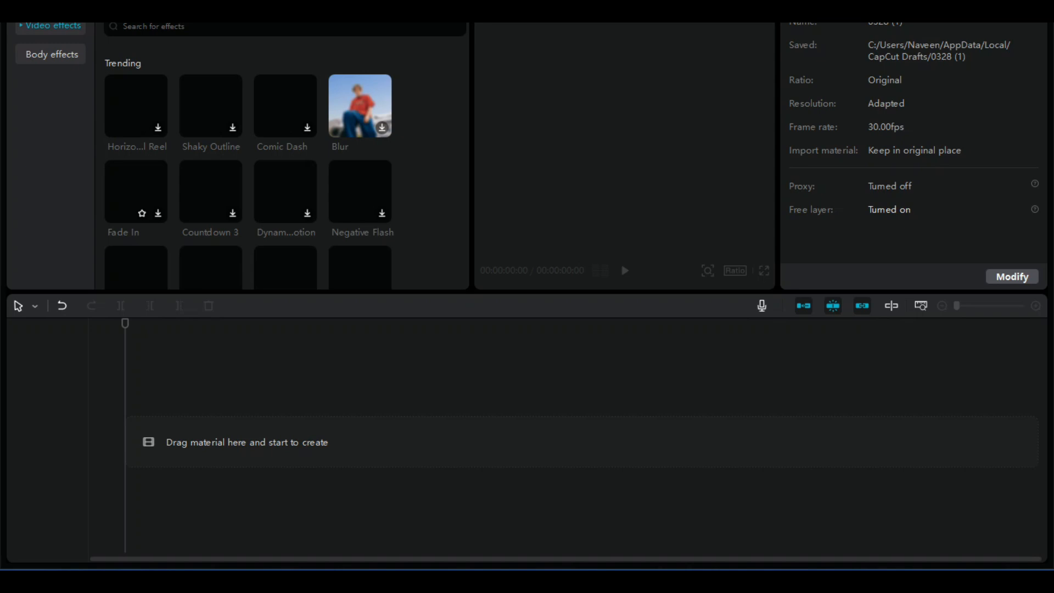
Browse the trending video effects library.
scroll(247, 164, down, 1)
scroll(247, 165, down, 10)
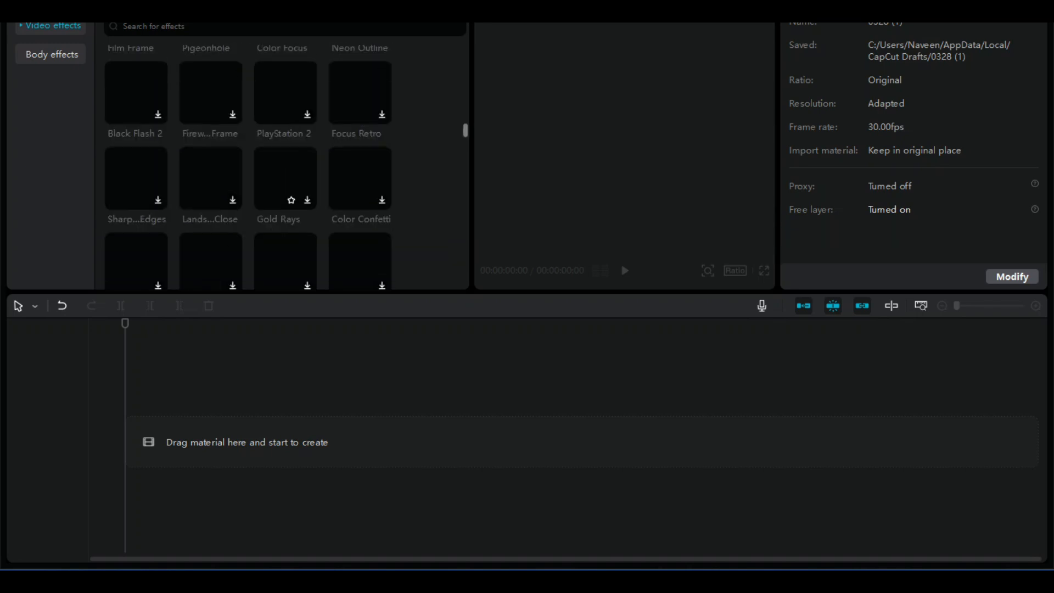
scroll(247, 165, down, 4)
scroll(247, 165, up, 7)
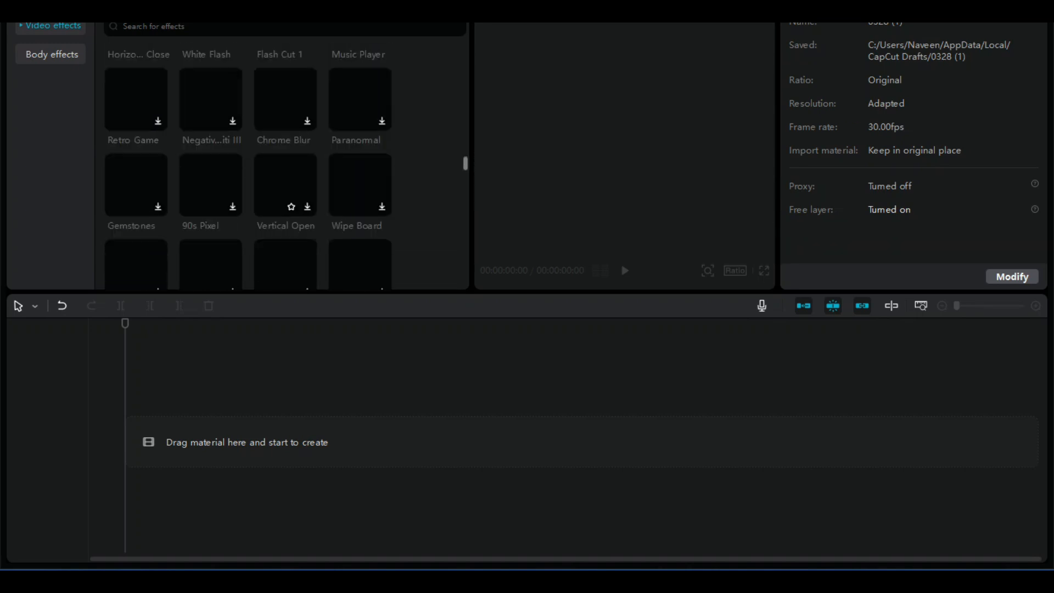
scroll(285, 165, up, 4)
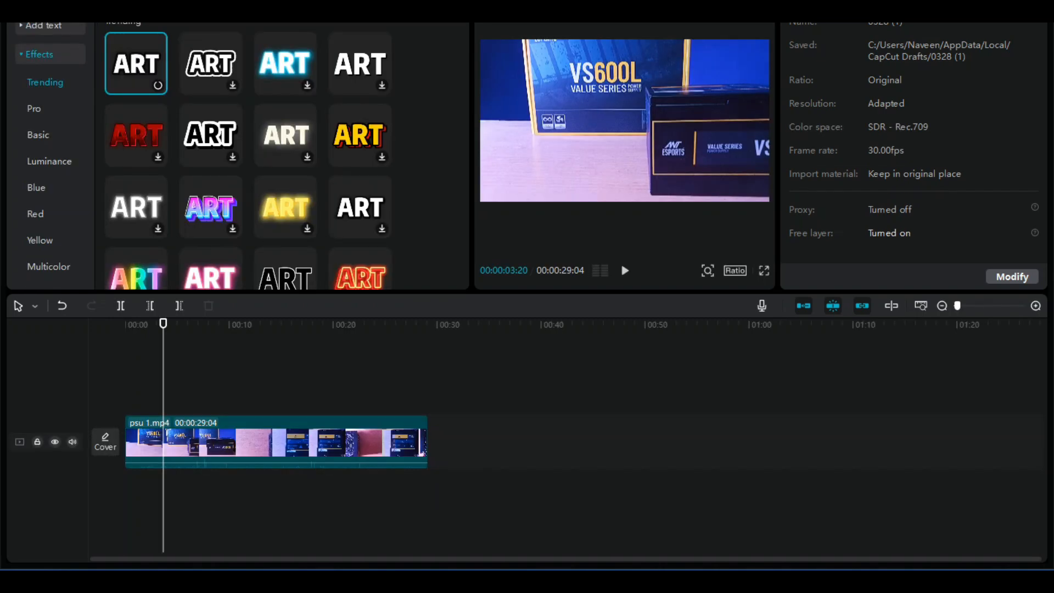
View the video export settings and the available resolutions, then close them without exporting.
key(ctrl+e)
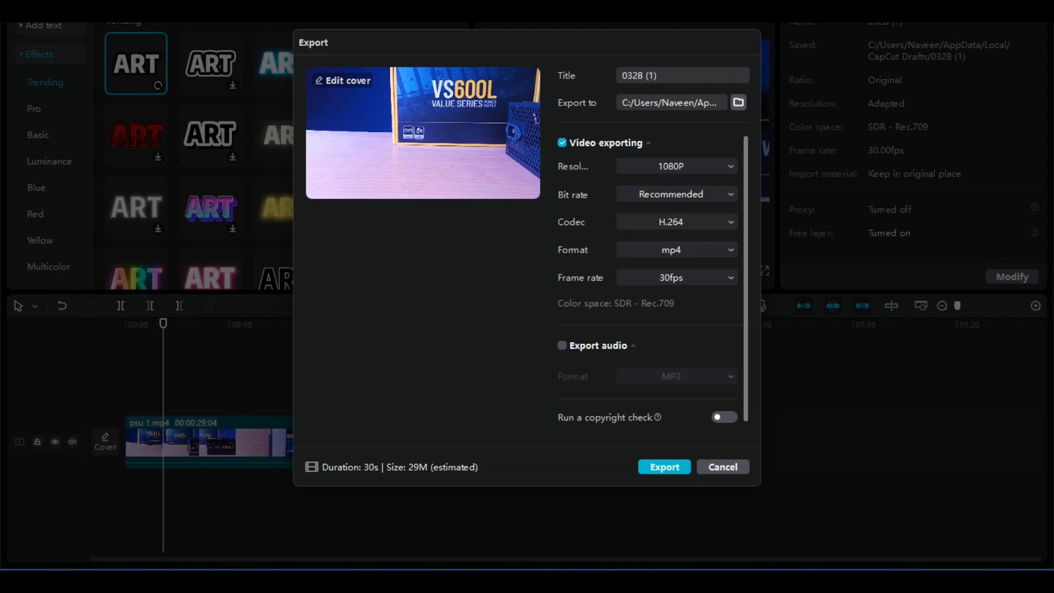
click(676, 167)
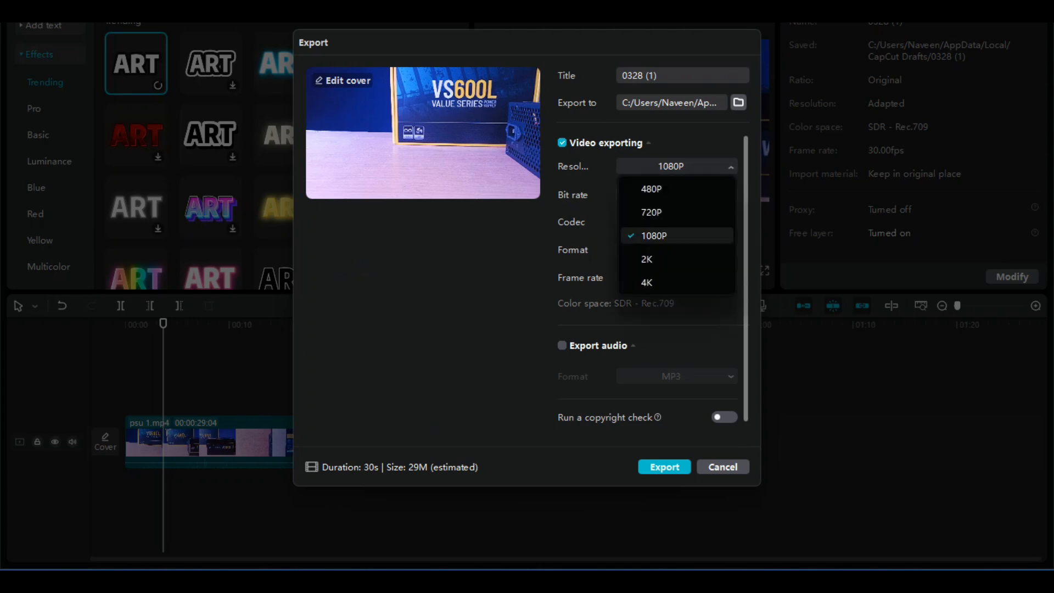
key(Escape)
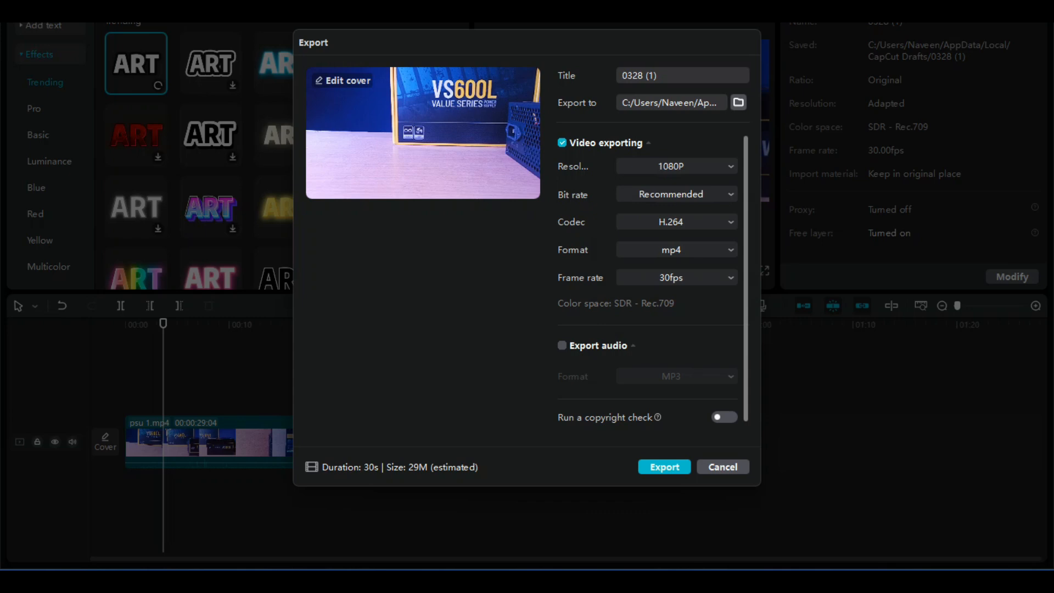
key(Escape)
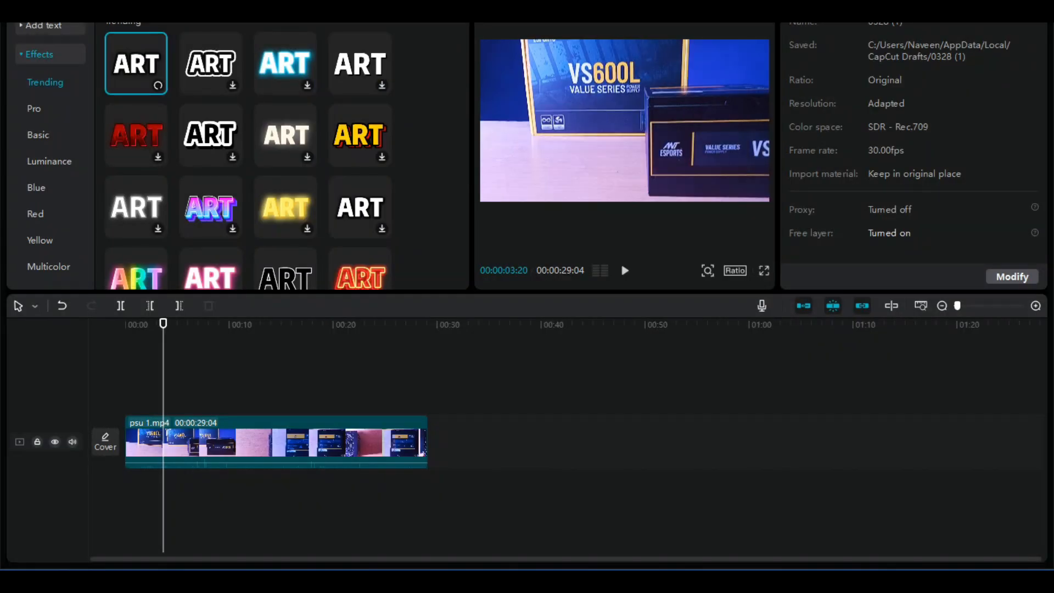